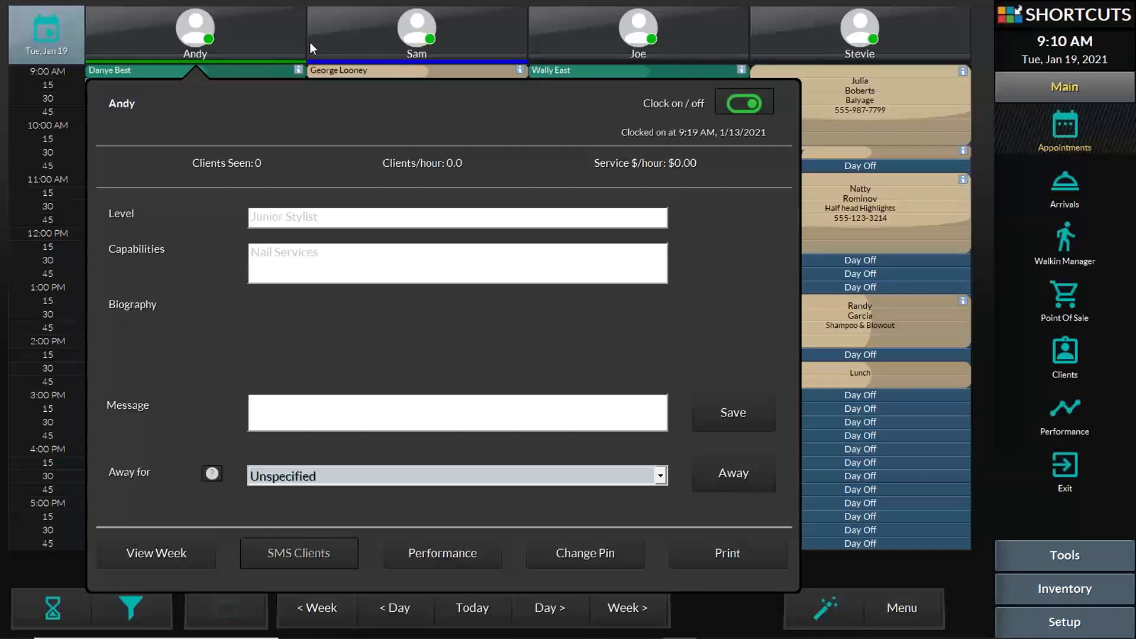
- Toggle the first stylist's clock status off and on twice, leaving him clocked on at 9:11 AM
left_click(746, 104)
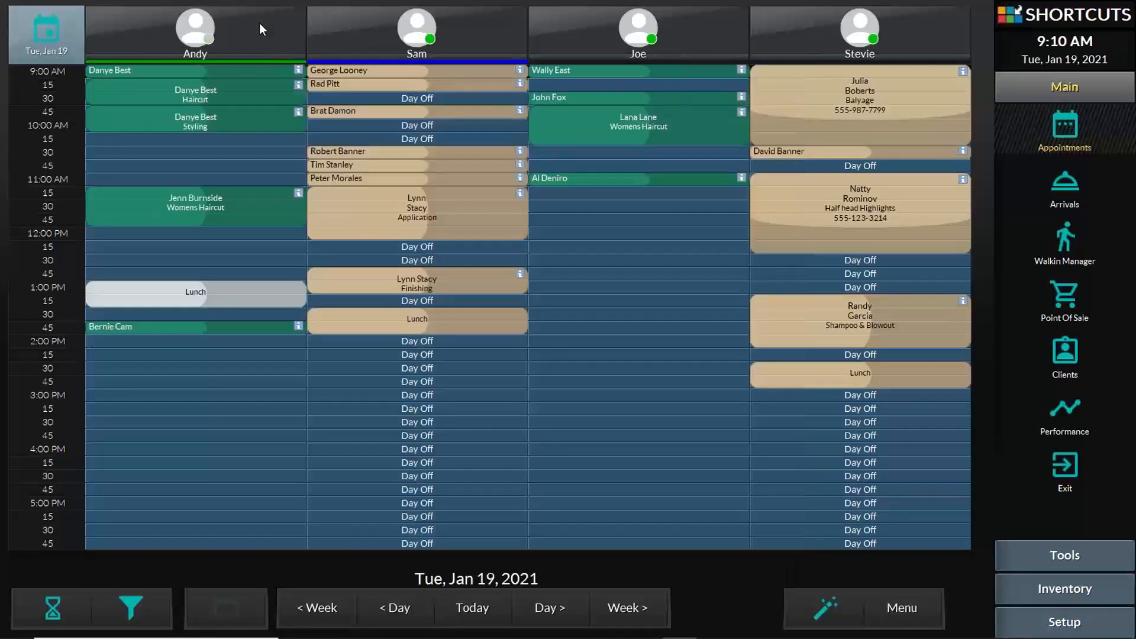
left_click(260, 24)
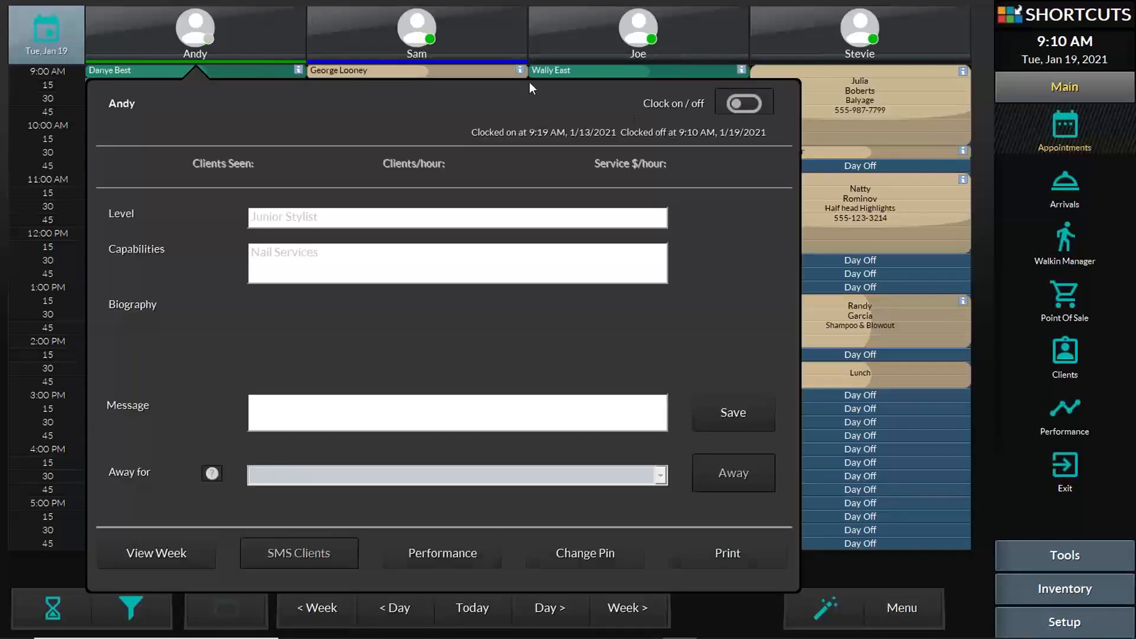
left_click(747, 104)
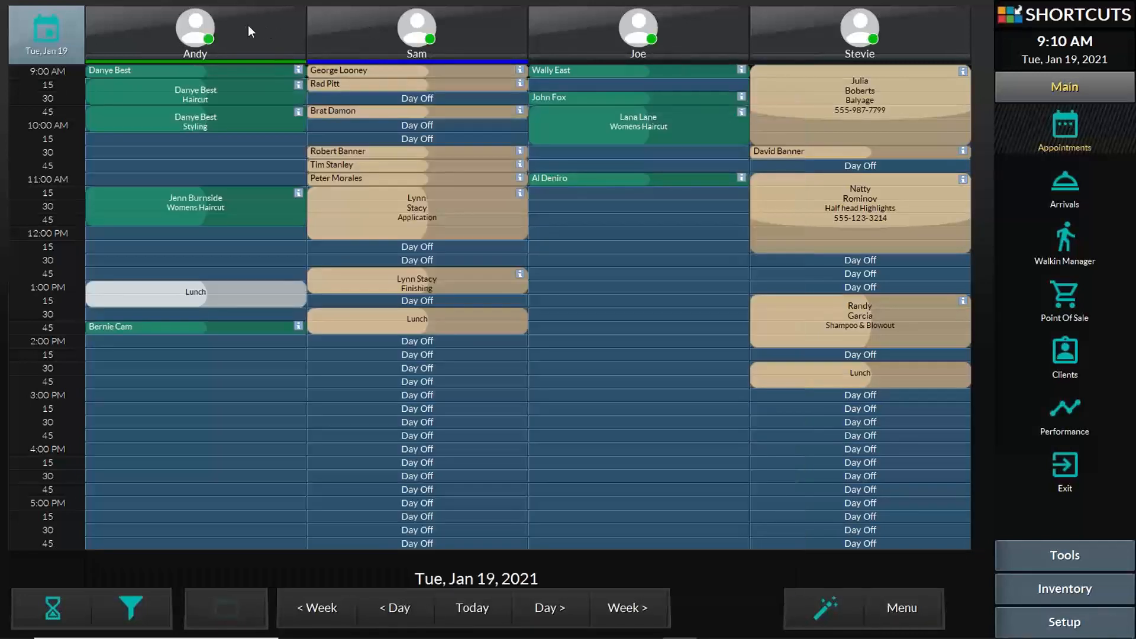
left_click(243, 25)
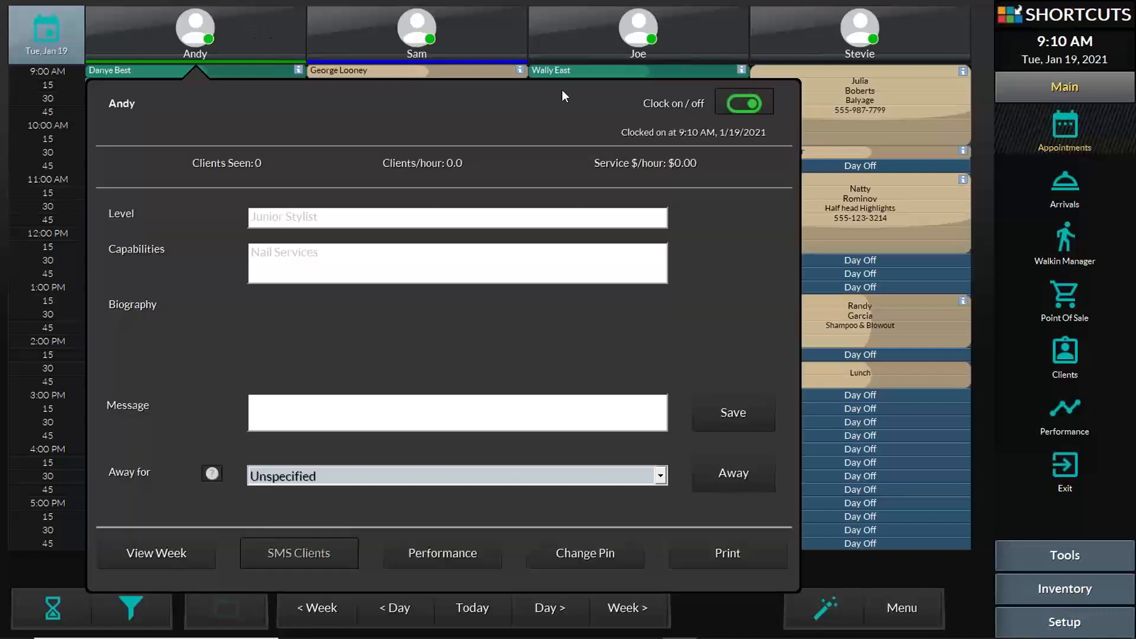
left_click(737, 104)
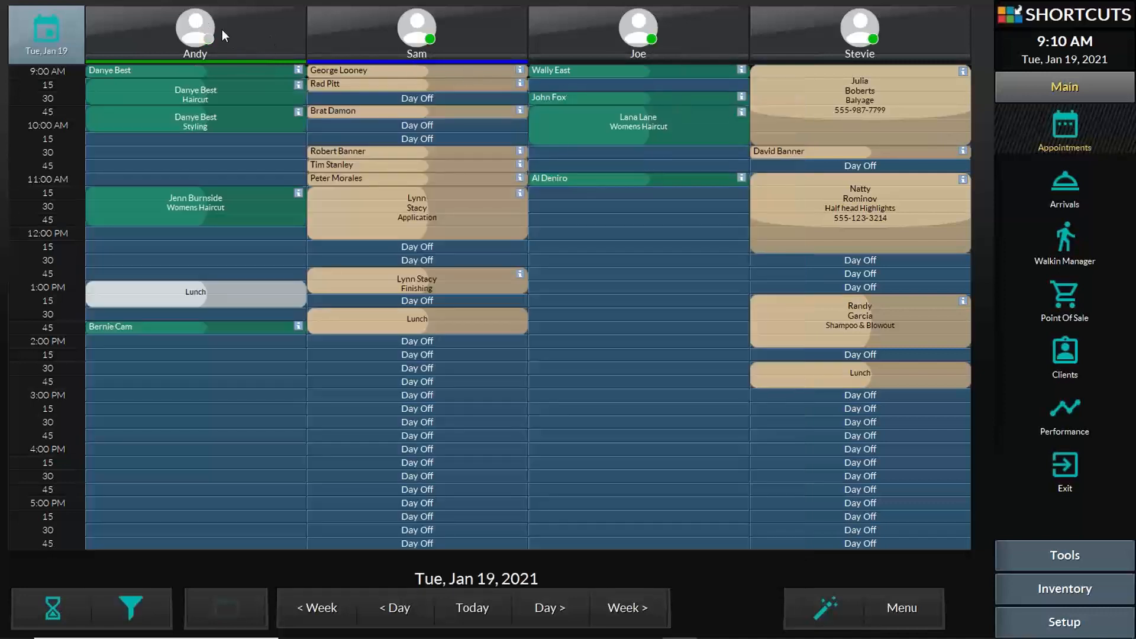
left_click(256, 29)
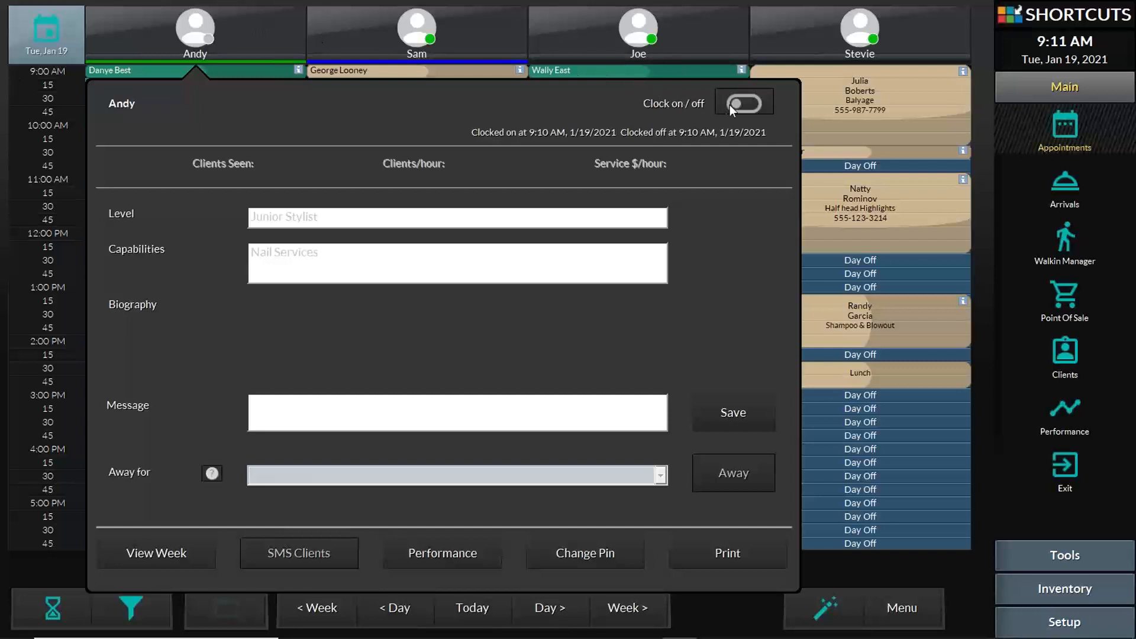
left_click(745, 106)
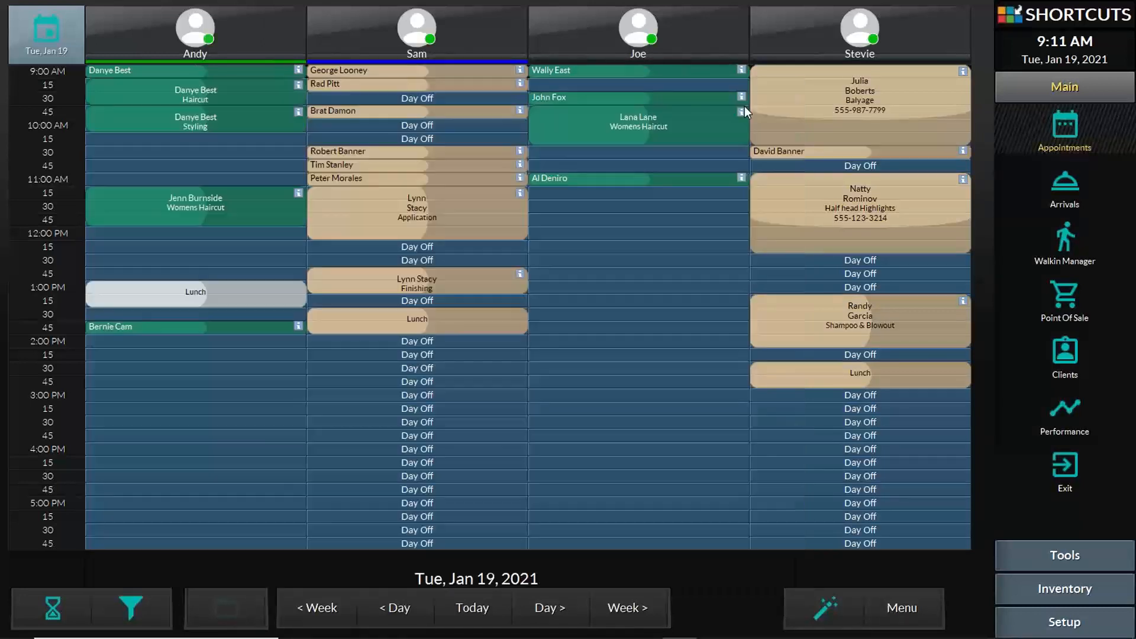
left_click(261, 39)
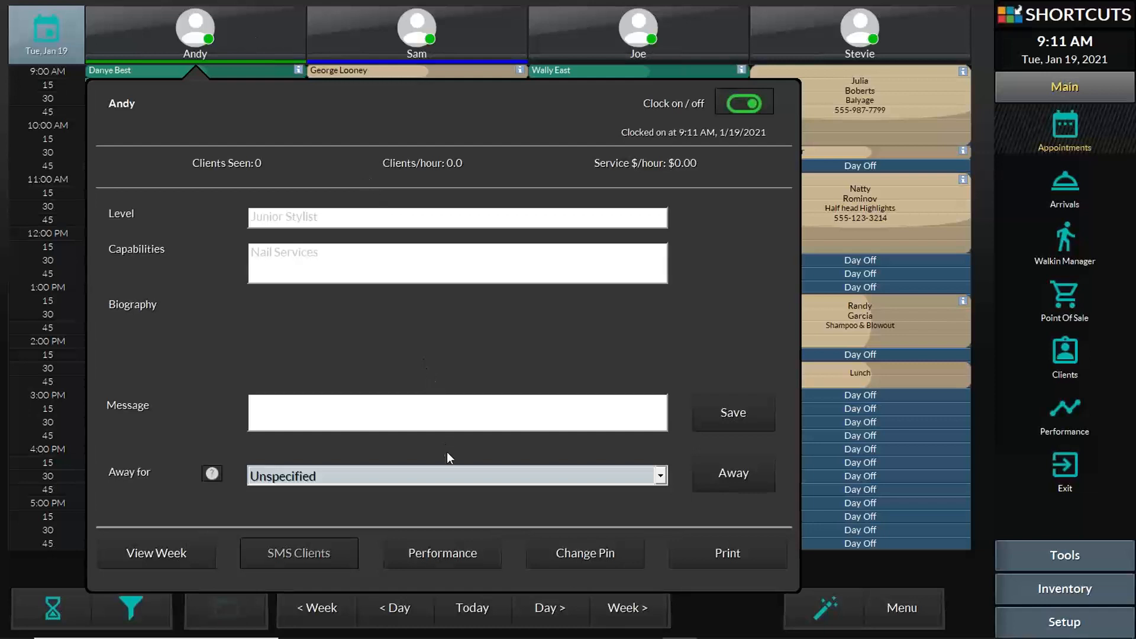
left_click(605, 555)
- Check two stylists' staff panels, then close the panel to show the Tue, Jan 19, 2021 book
left_click(426, 34)
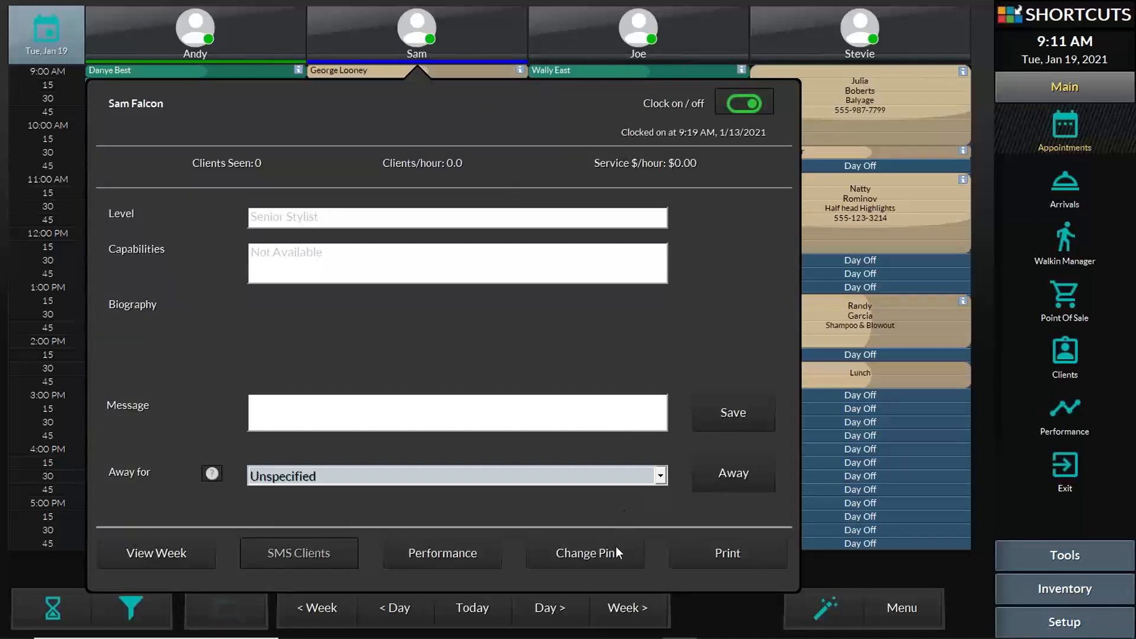
left_click(610, 560)
left_click(226, 41)
left_click(222, 39)
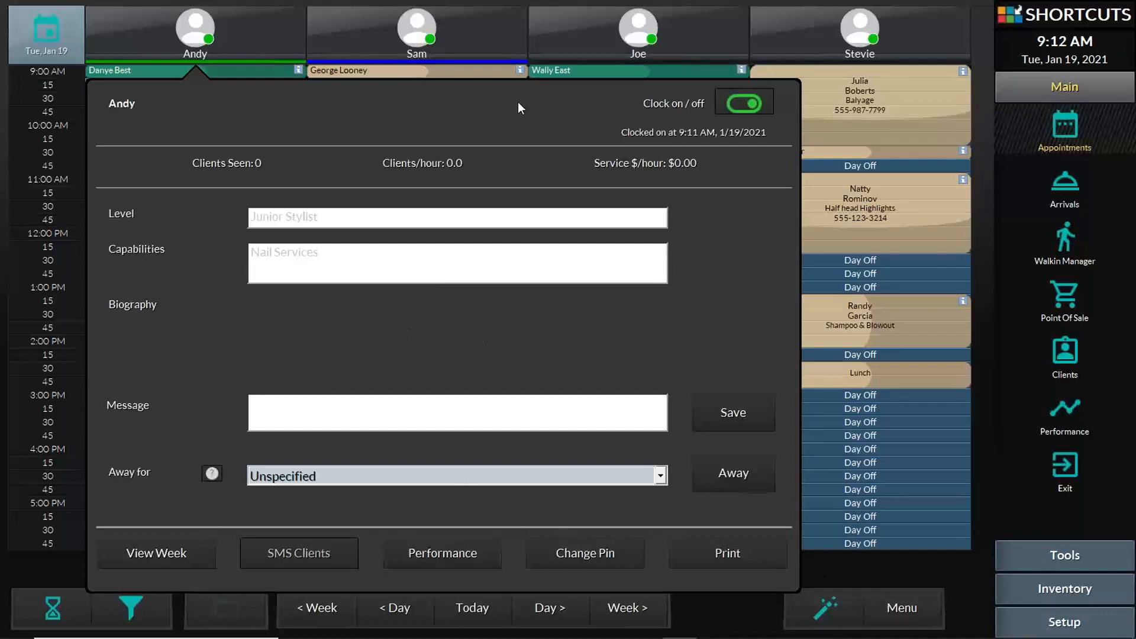
left_click(183, 40)
left_click(183, 40)
left_click(857, 564)
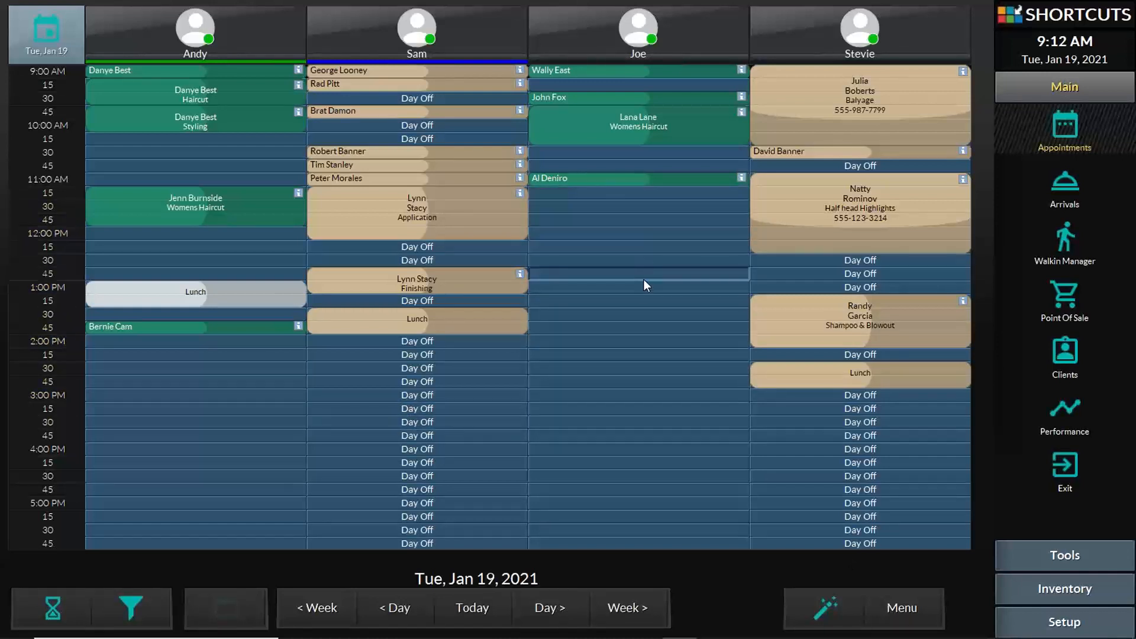
- Start a 12:00 PM booking in the third stylist's slot and search clients by a first name, finding two matches
left_click(644, 235)
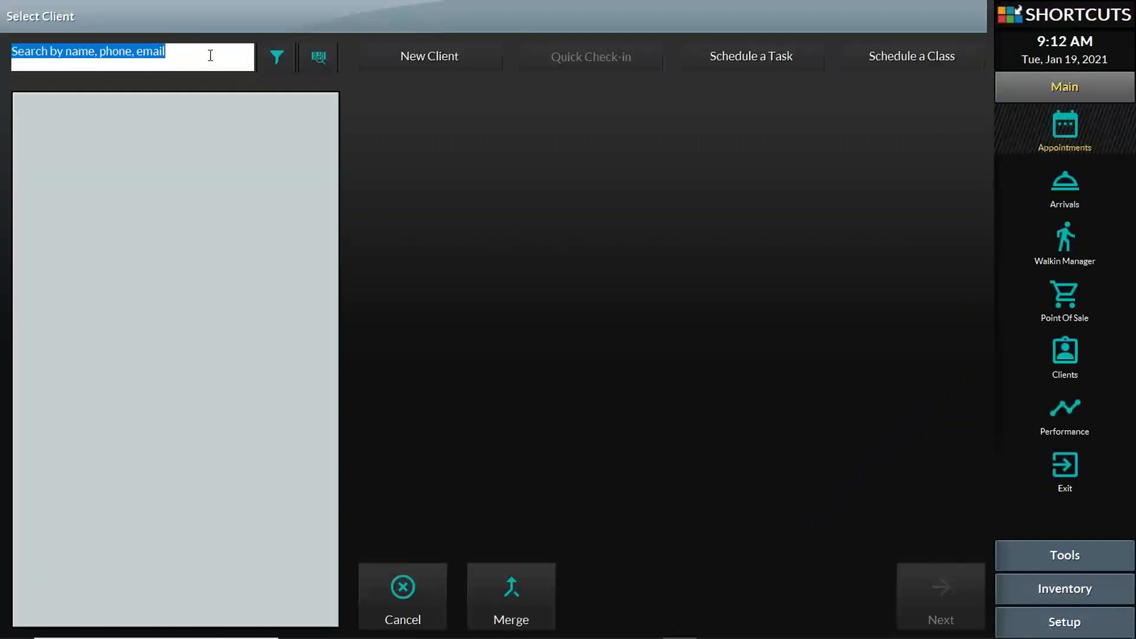
left_click_drag(210, 50, 3, 46)
key("BackSpace")
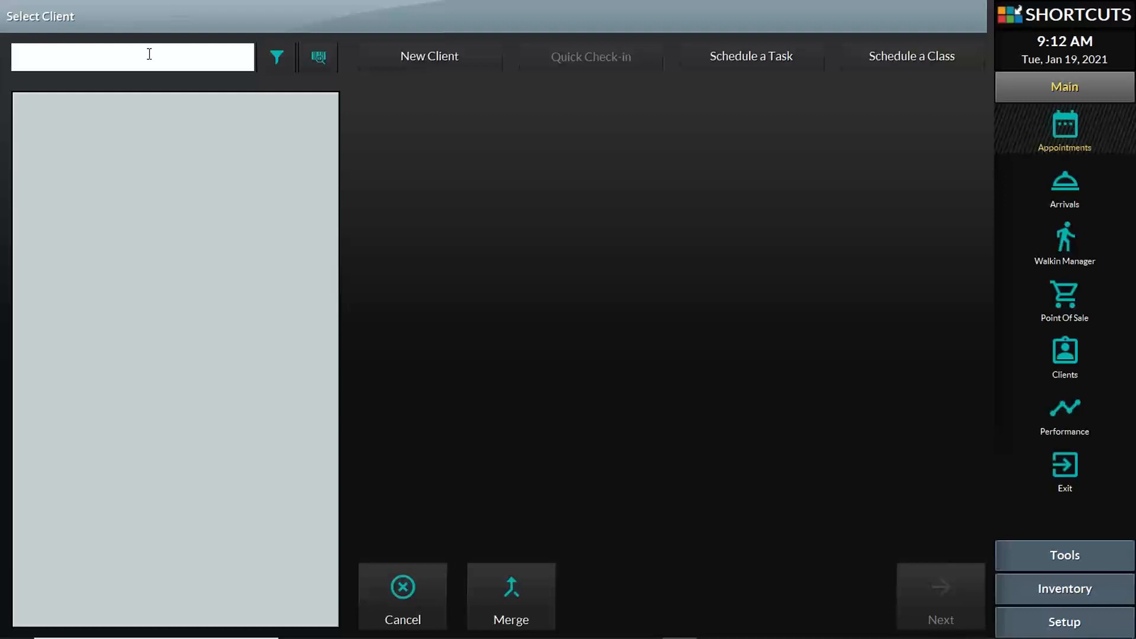
type("robert")
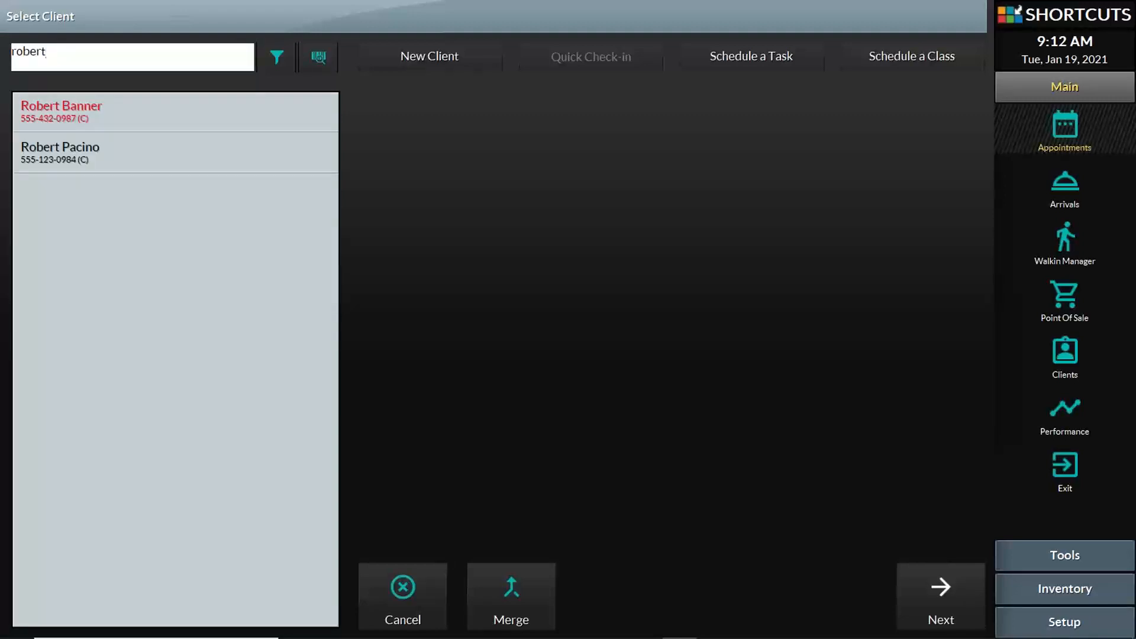
left_click(277, 57)
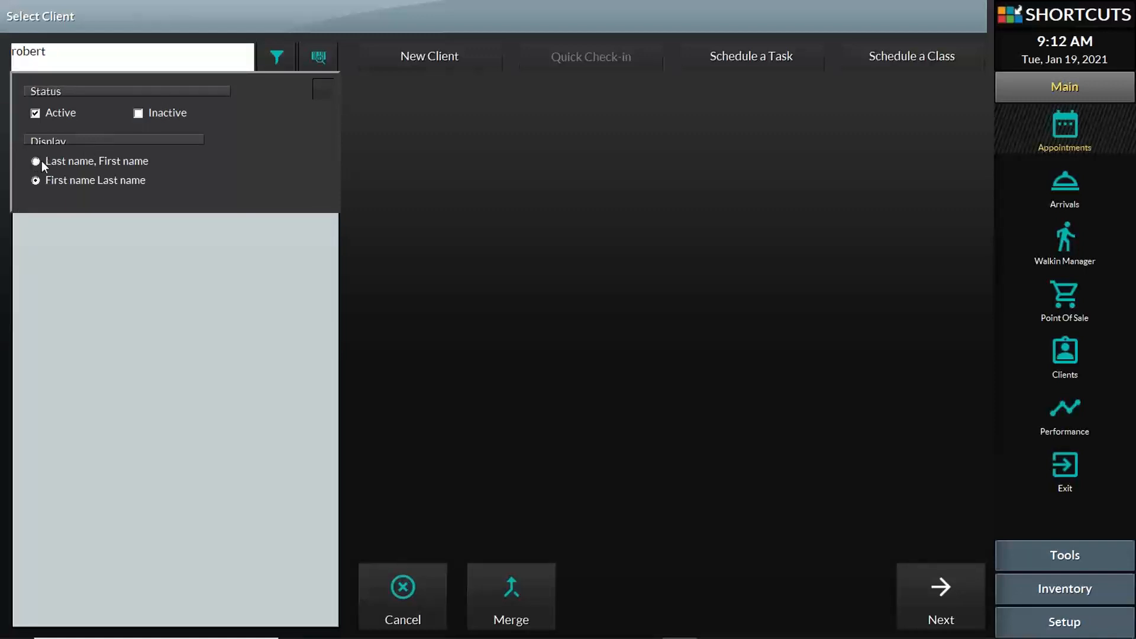
left_click(191, 62)
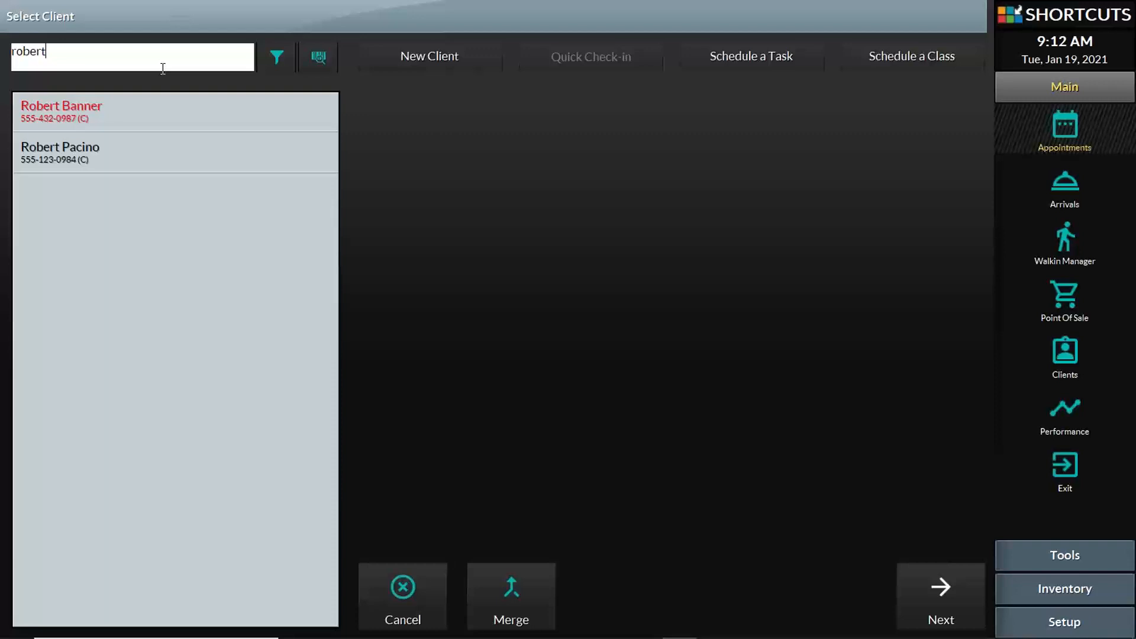
left_click_drag(163, 69, 3, 61)
- Compare the two matching clients and pick the one with future appointments before continuing to tags
left_click(107, 155)
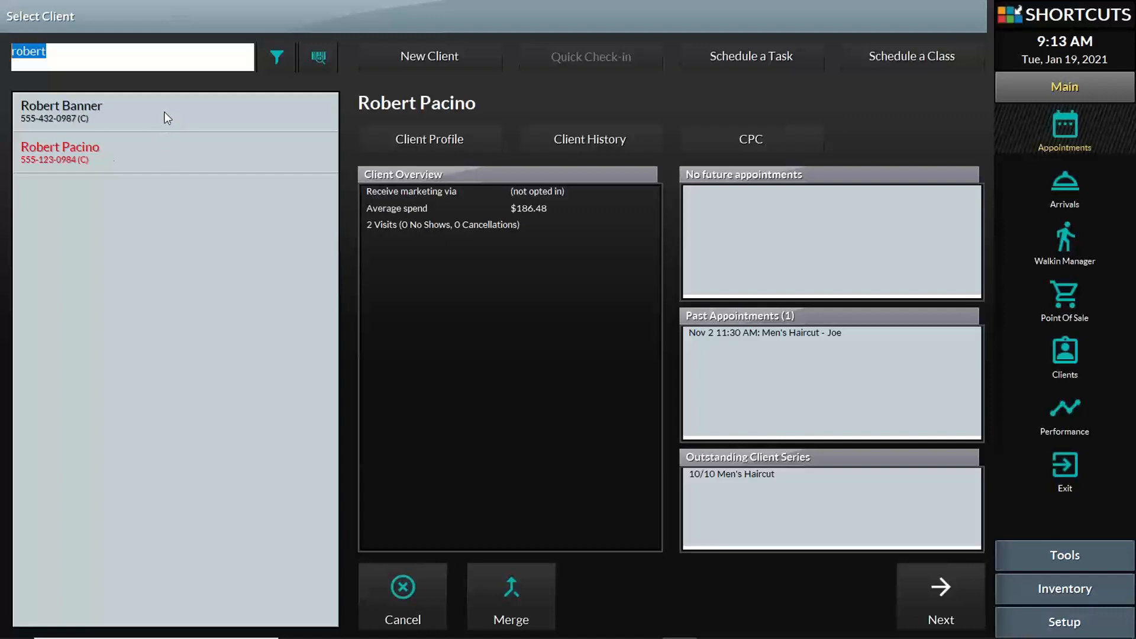
left_click(165, 117)
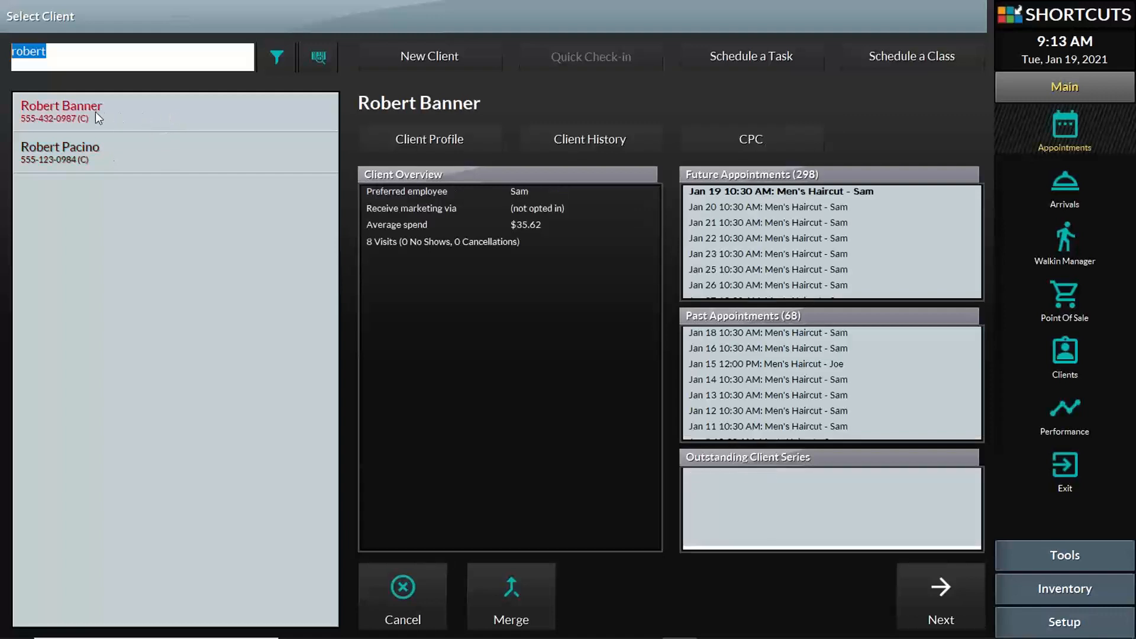
left_click(87, 151)
left_click(157, 125)
left_click(1086, 25)
left_click(45, 111)
left_click(939, 592)
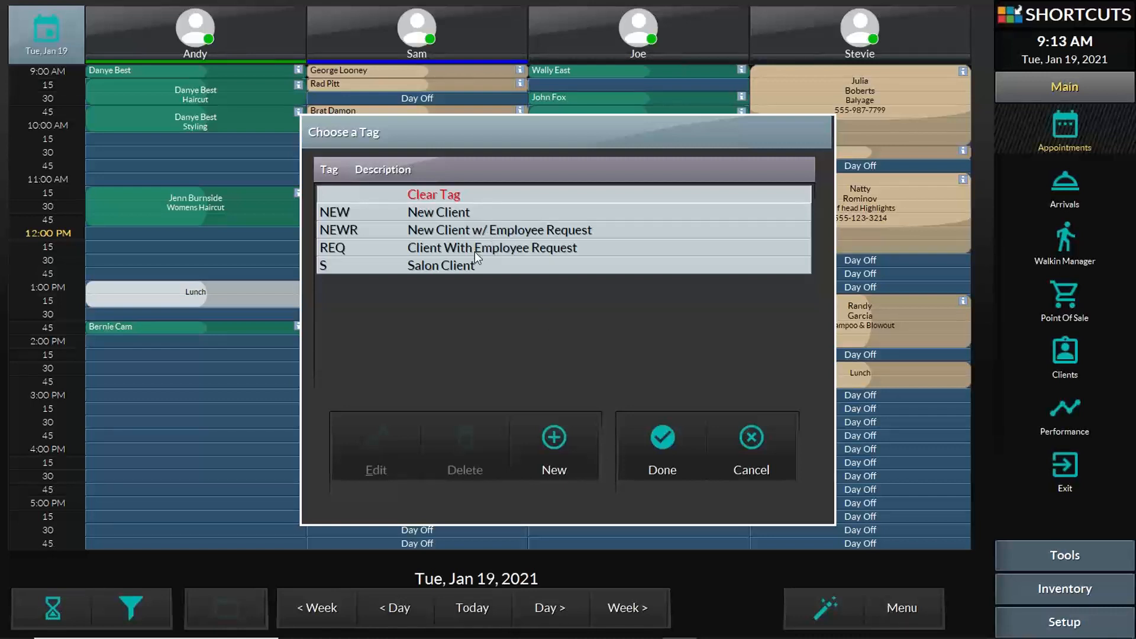
- Tag the booking REQ (Client With Employee Request) and continue to service selection
left_click(477, 266)
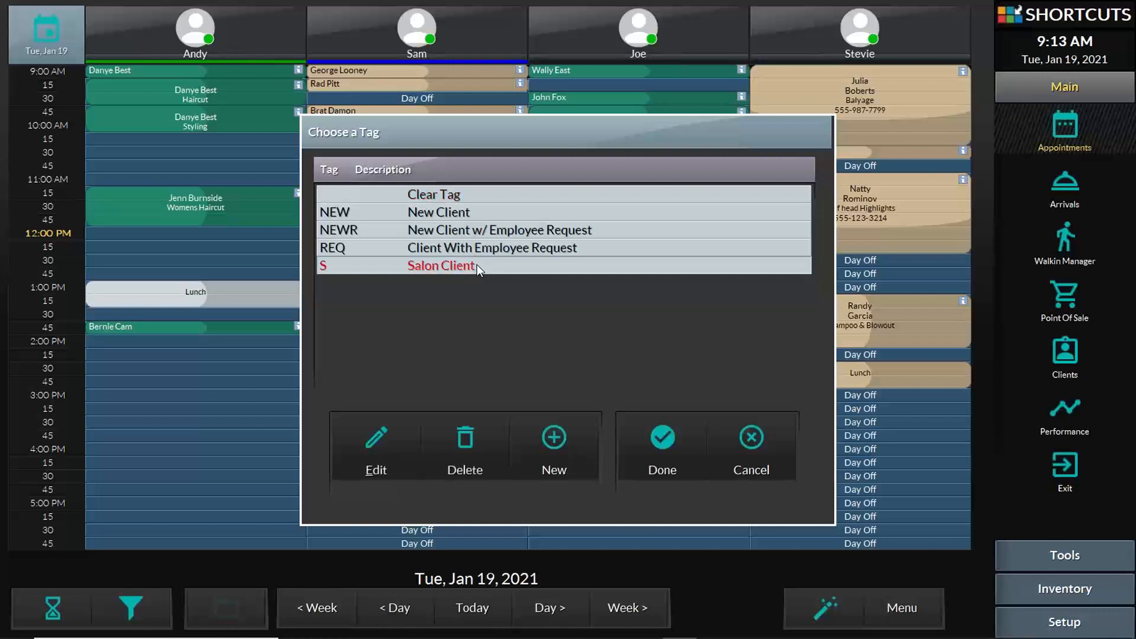
left_click(489, 250)
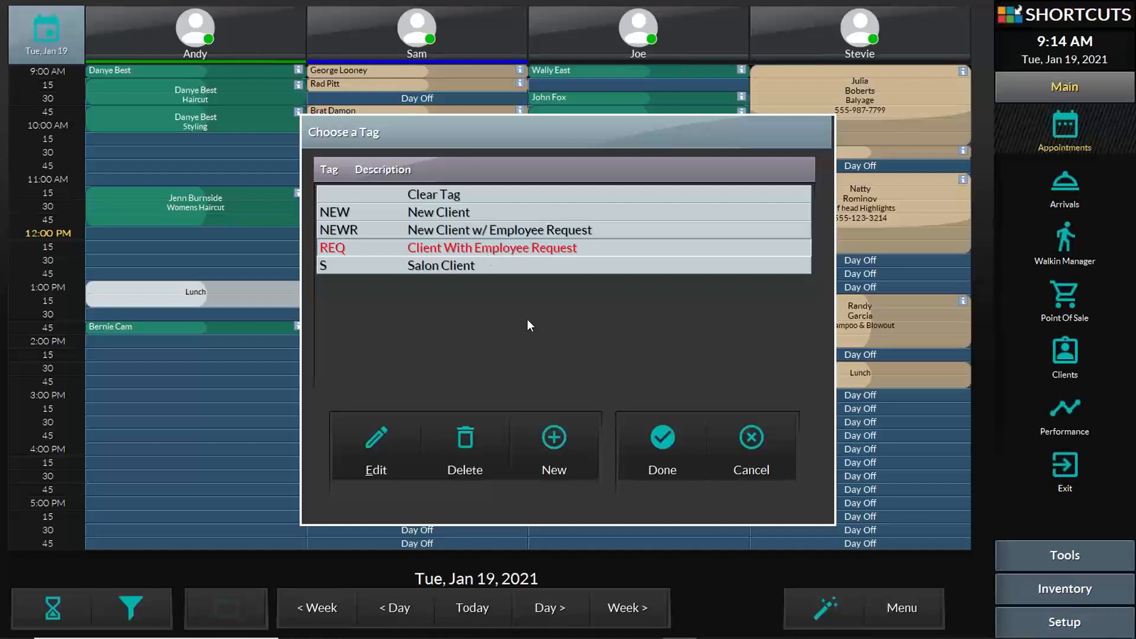
left_click(660, 454)
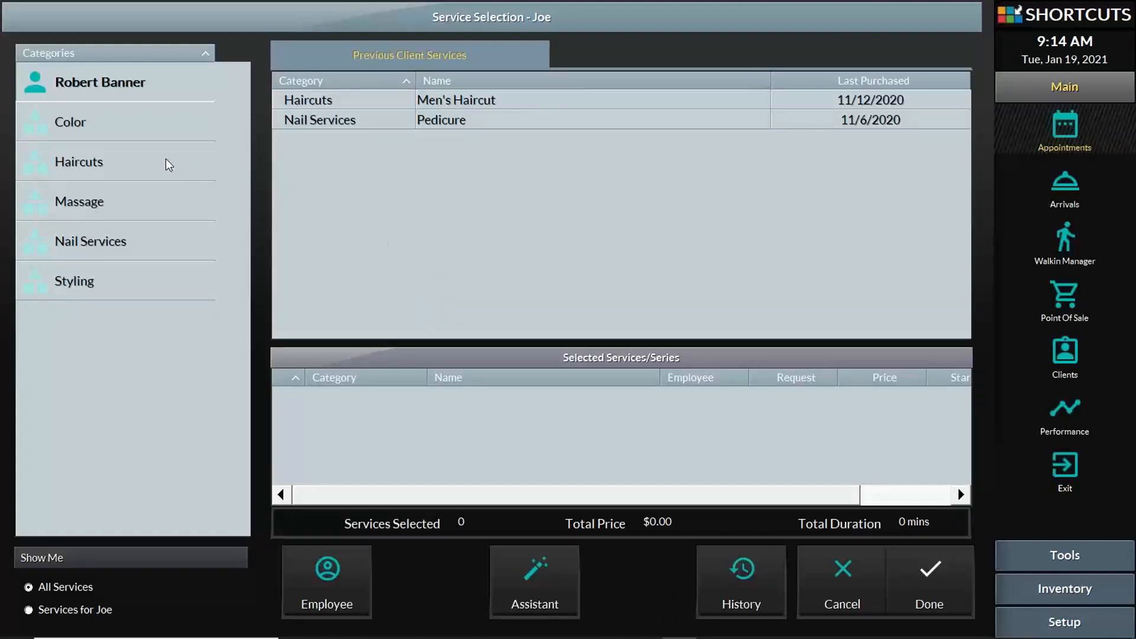
- Add a Buzz Cut ($20.00, 15 mins) from Haircuts and book it at 12:00 PM
left_click(140, 125)
left_click(137, 166)
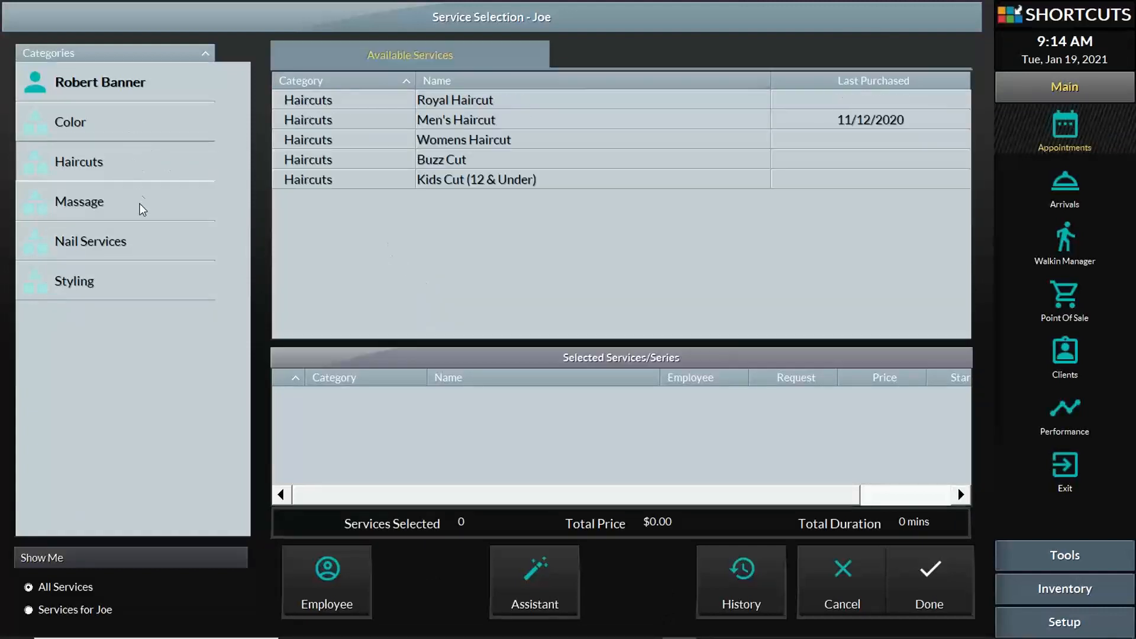
left_click(145, 216)
left_click(153, 249)
left_click(155, 280)
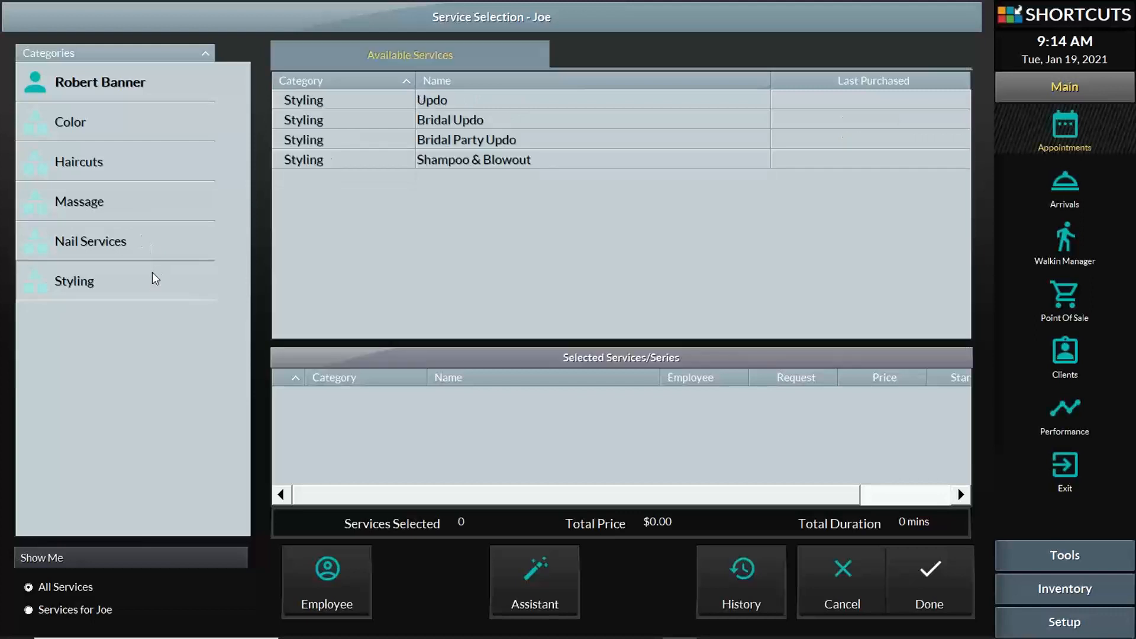
left_click(140, 174)
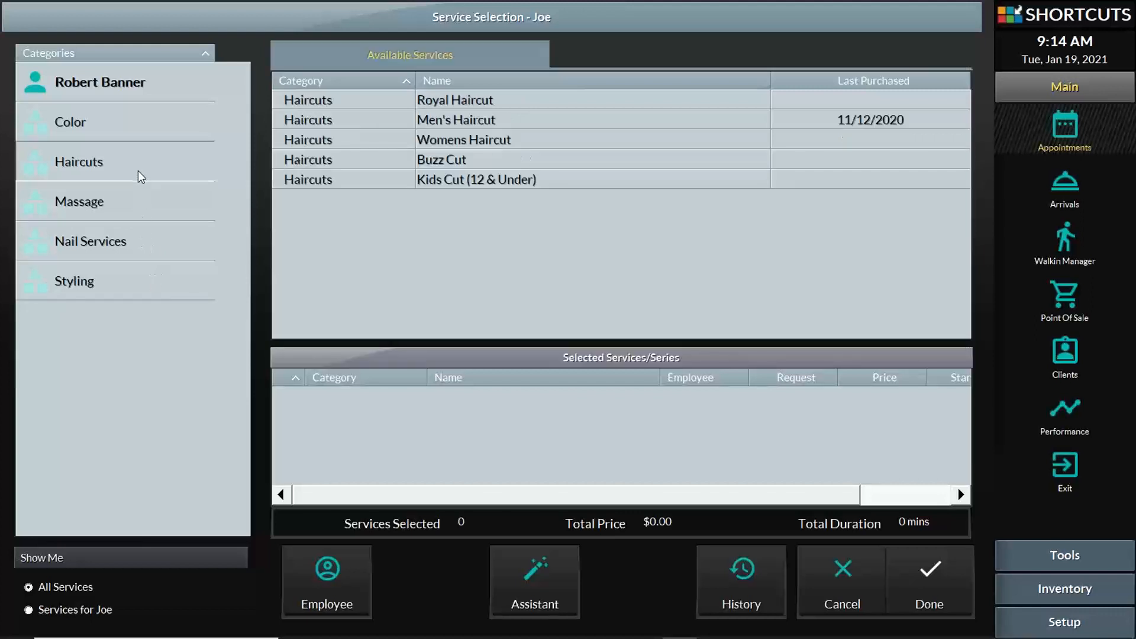
left_click(142, 92)
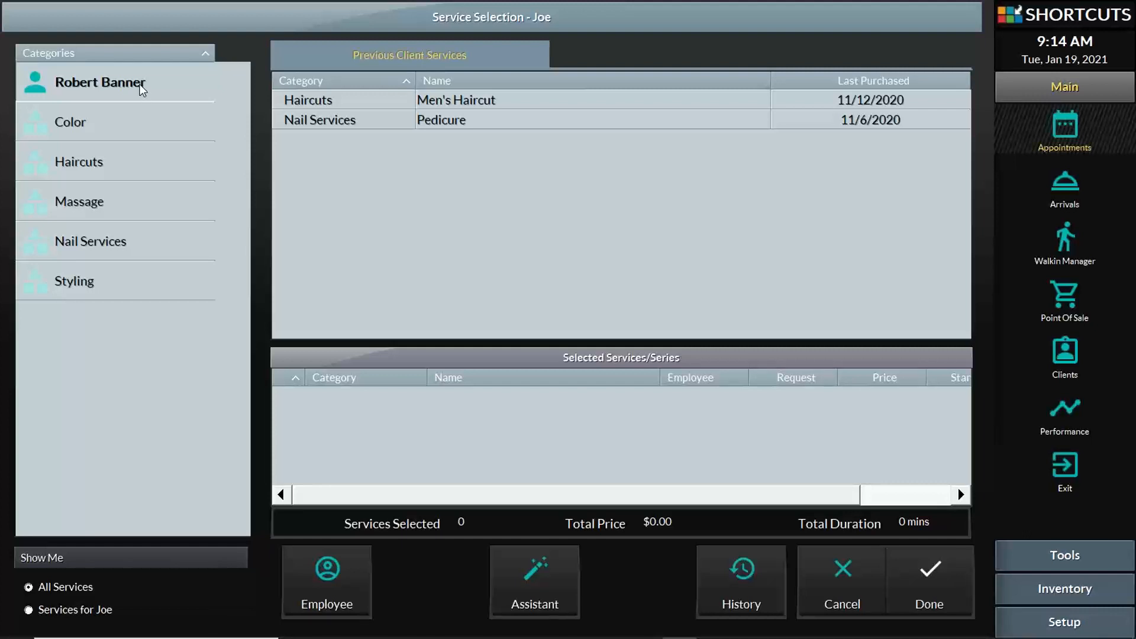
left_click(143, 167)
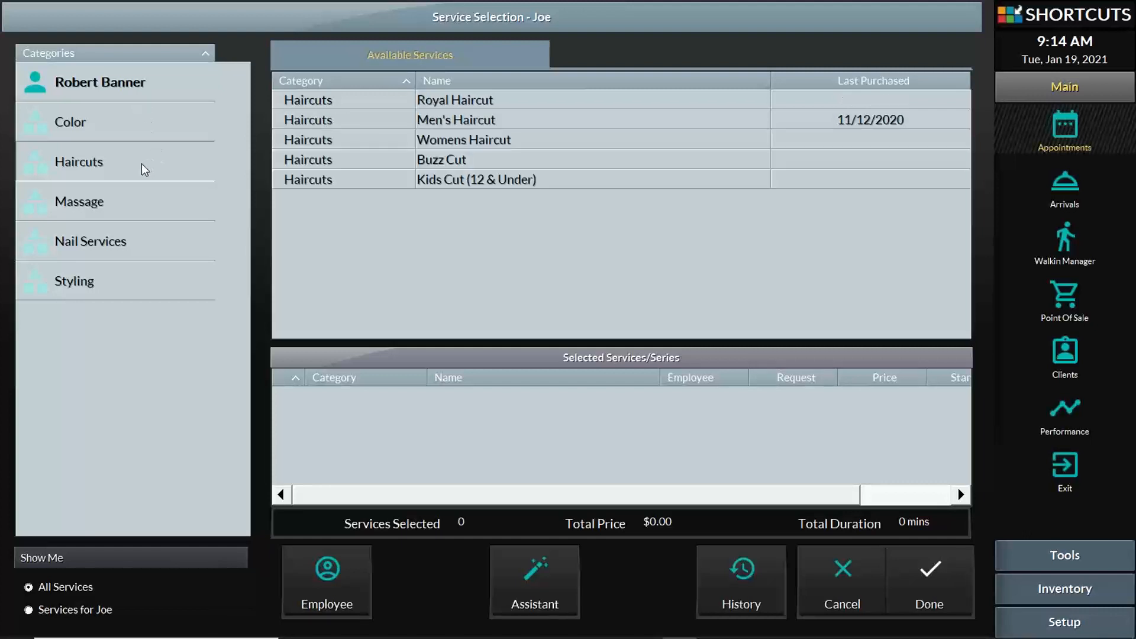
left_click(457, 167)
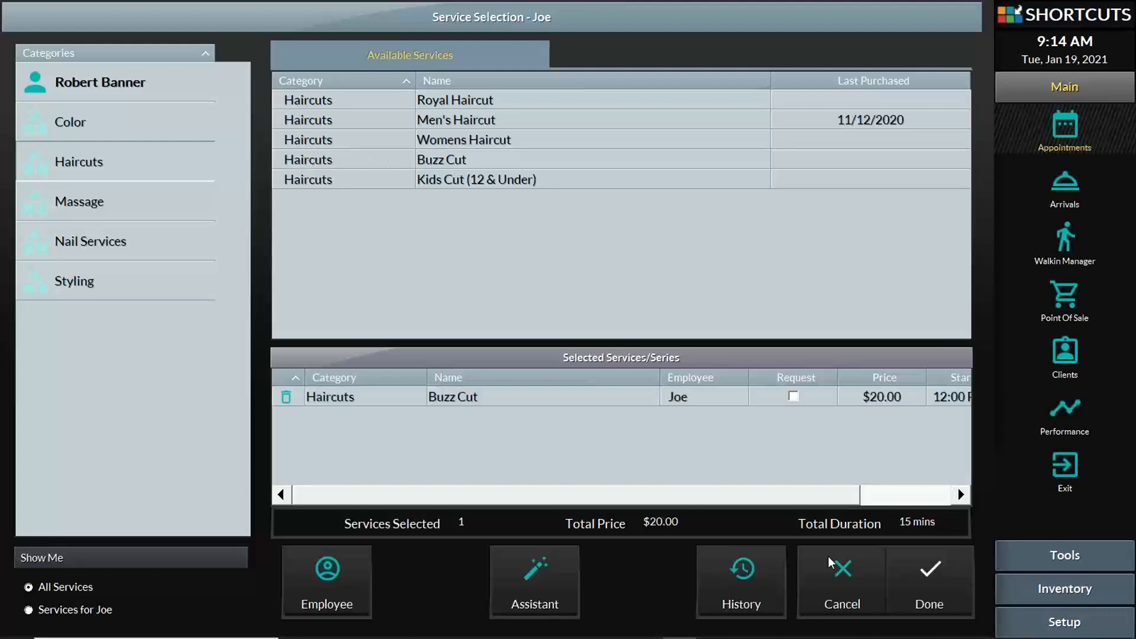
left_click(945, 583)
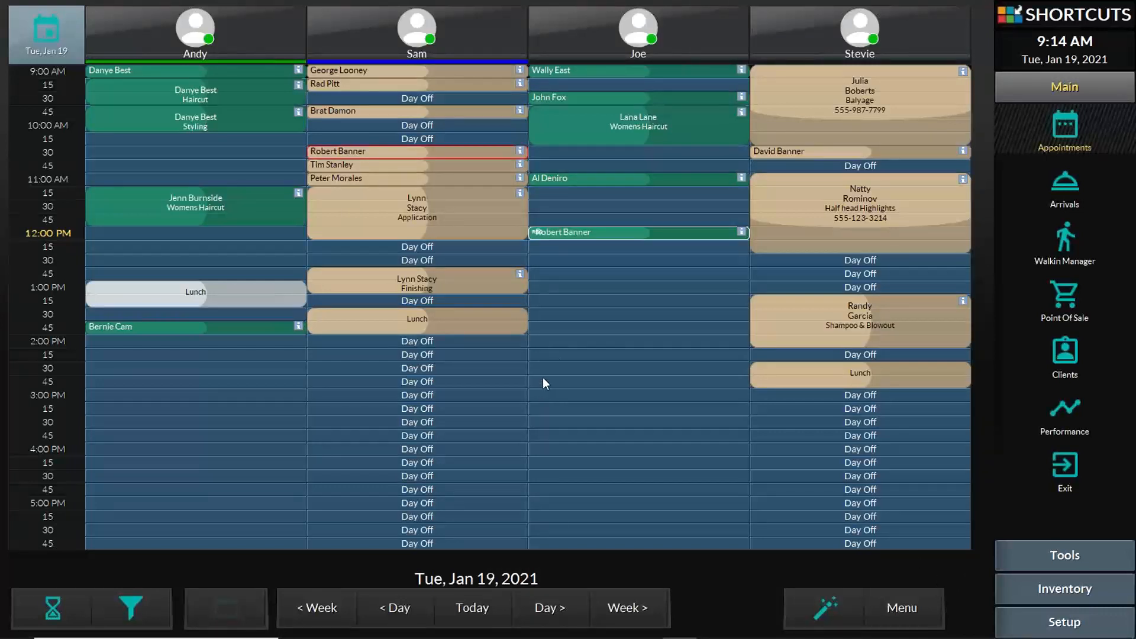
- Begin a 1:00 PM booking in the stylist's column and open a blank new-client form
left_click(580, 289)
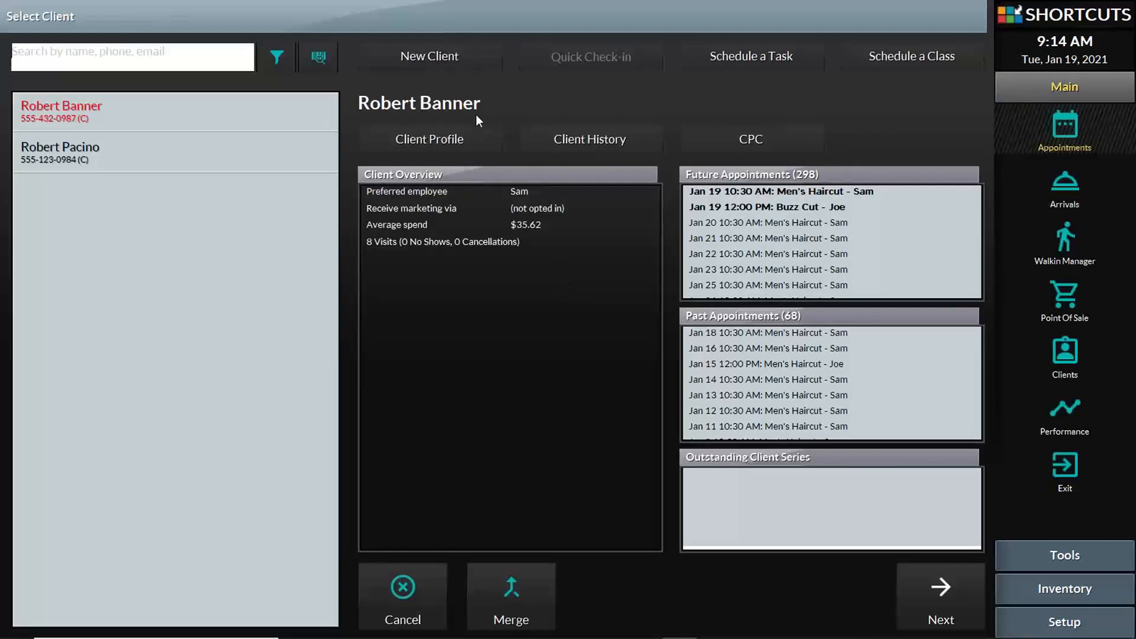
left_click(433, 55)
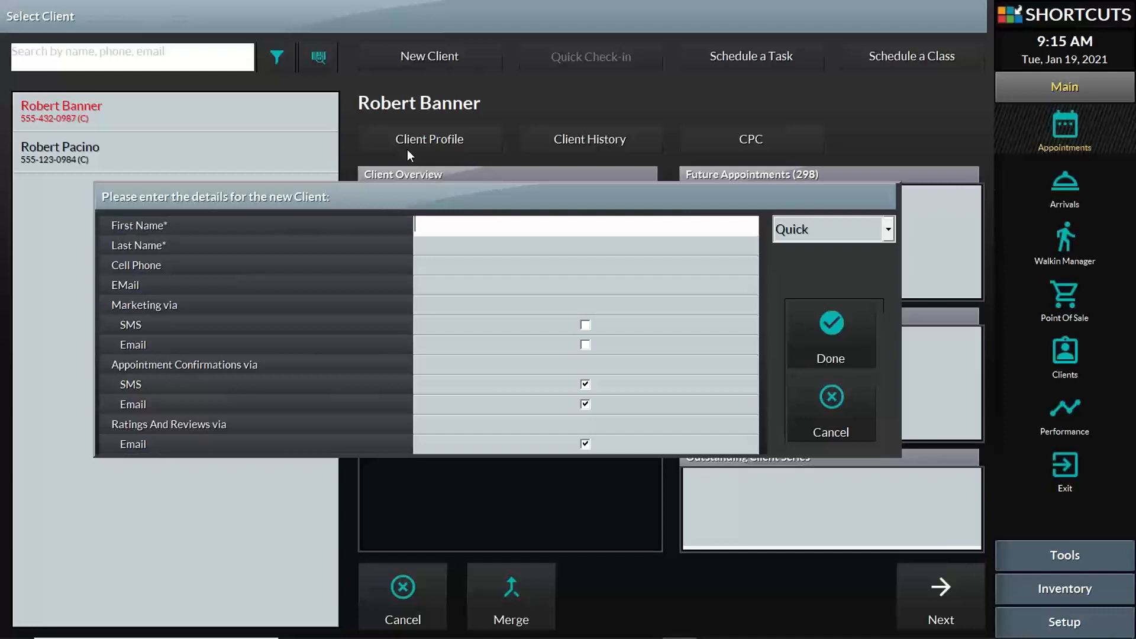
- Enter the new client's first and last name, cell phone number and e-mail address
type("Sam")
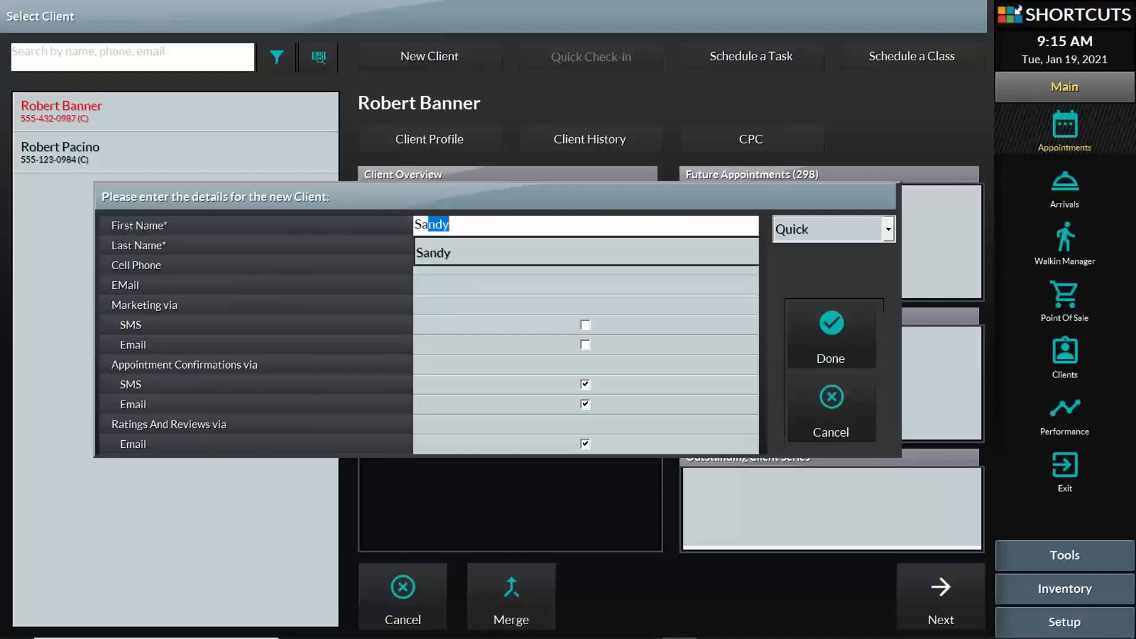
key("Tab")
type("Smith")
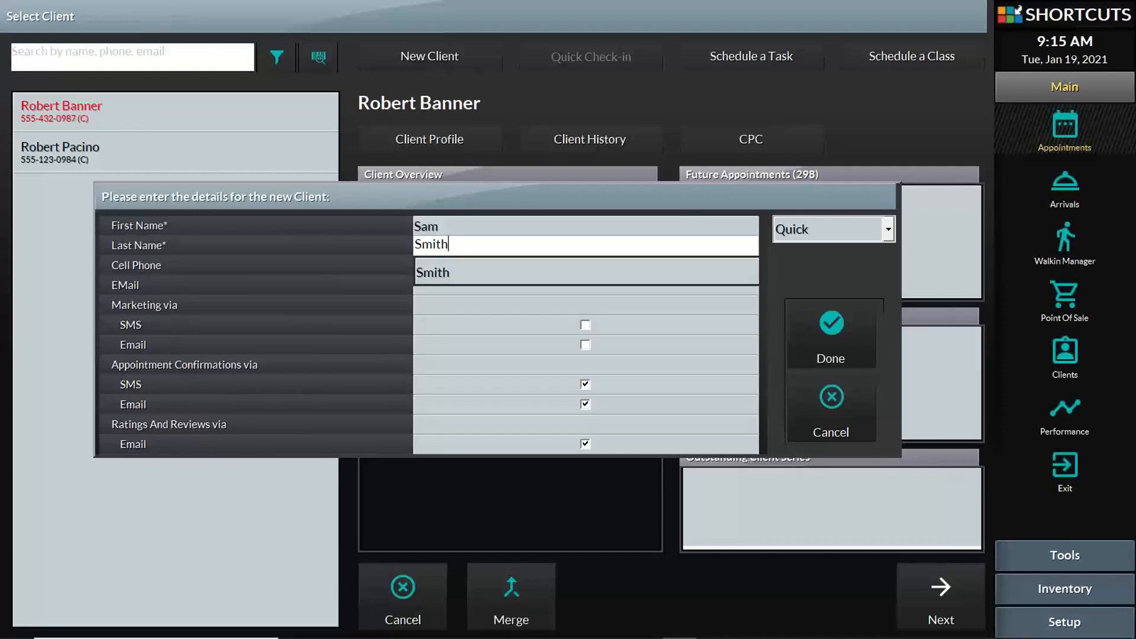
key("Tab")
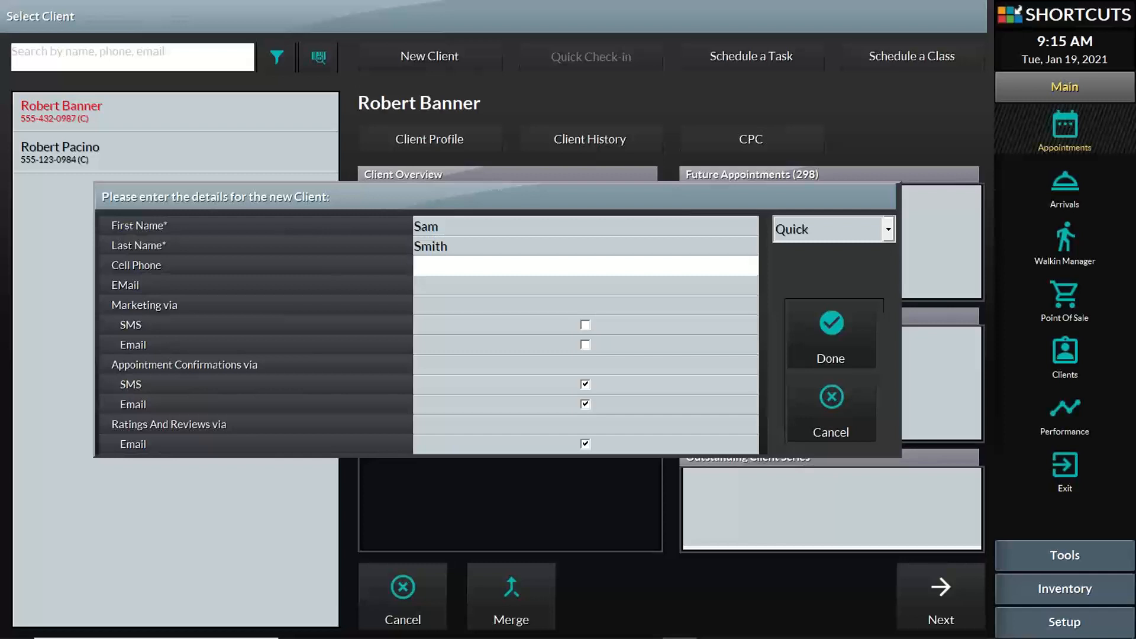
type("5550989876")
left_click(507, 286)
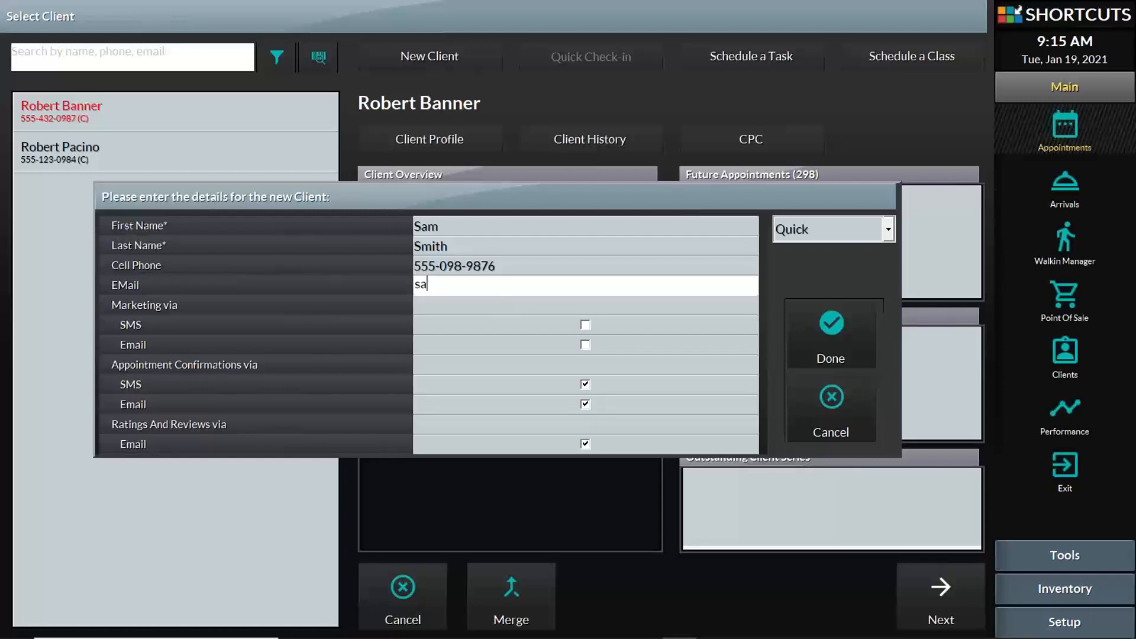
- Set the client's notification checkboxes, leaving SMS marketing and e-mail confirmations off
left_click(585, 345)
left_click(584, 326)
left_click(585, 345)
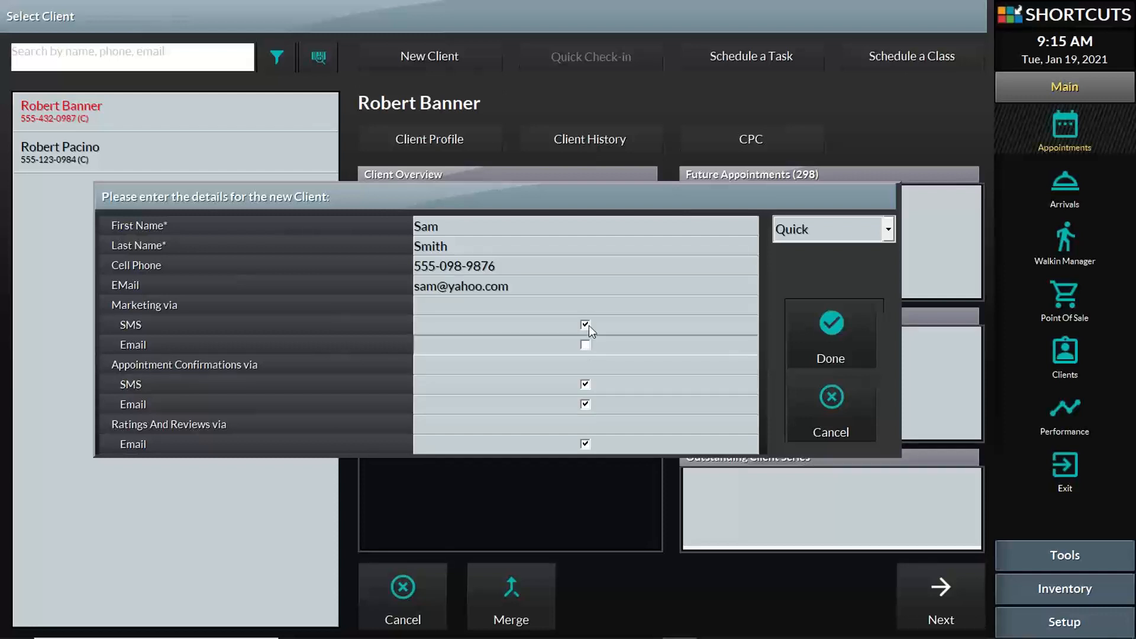
left_click(585, 325)
left_click(584, 385)
left_click(585, 407)
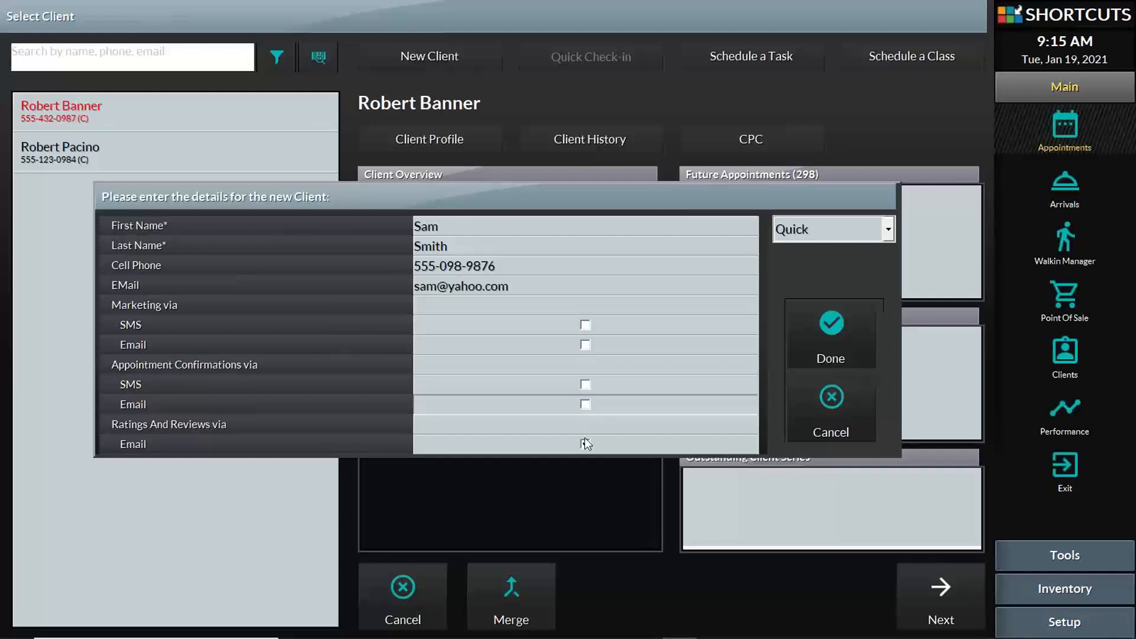
left_click(585, 441)
left_click(586, 405)
left_click(586, 385)
left_click(586, 345)
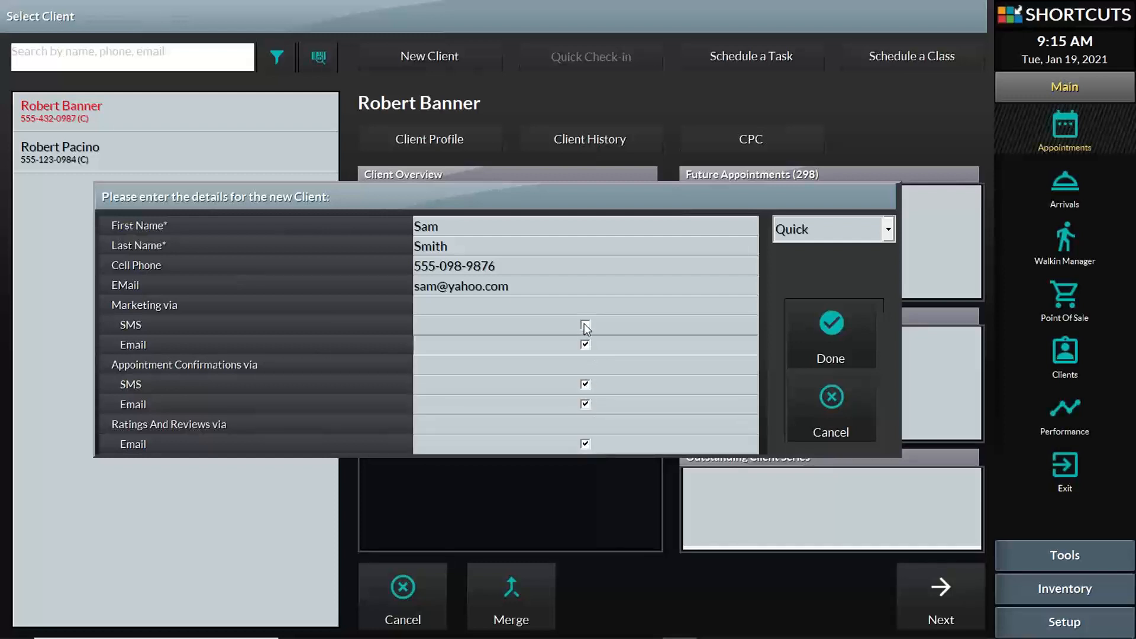
left_click(585, 325)
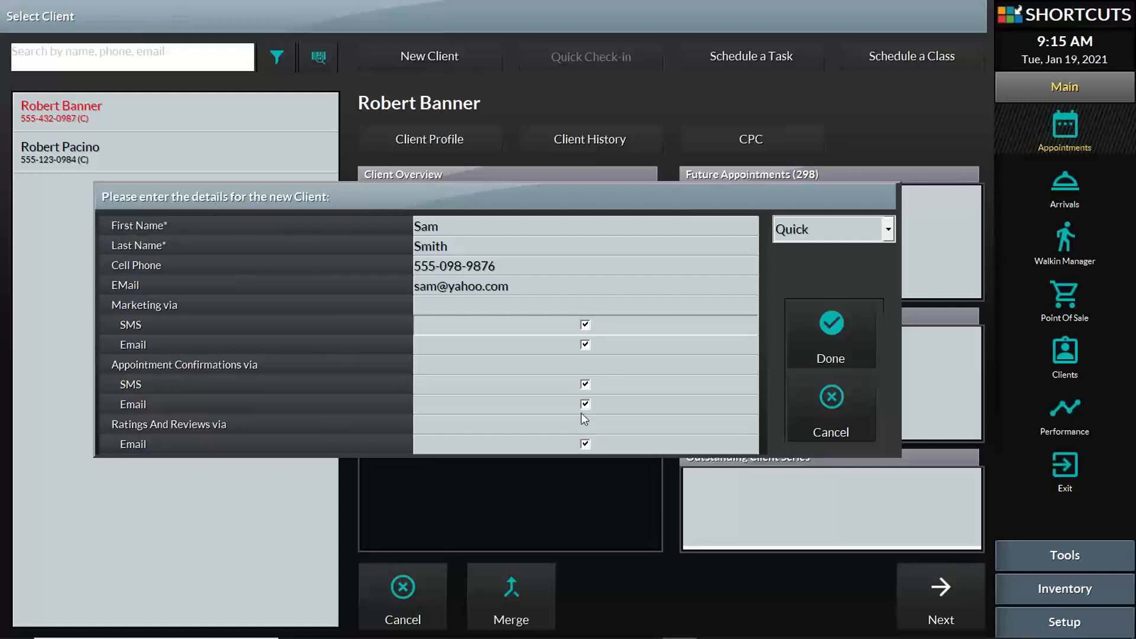
left_click(586, 325)
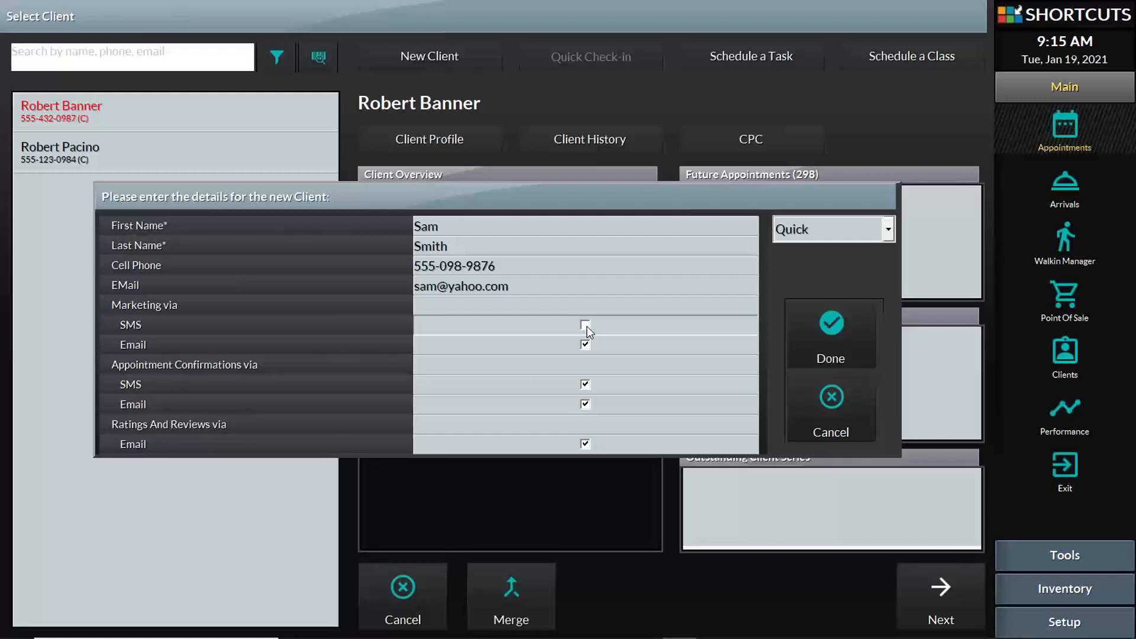
left_click(584, 404)
left_click(585, 404)
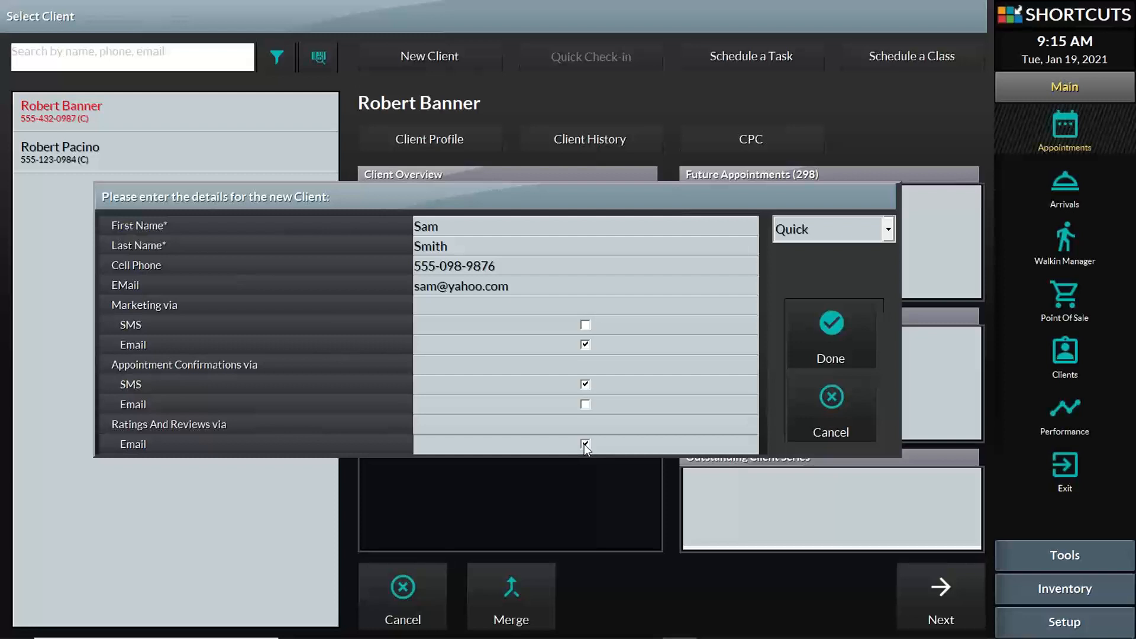
- Save the new client, select them for the booking and tag it as New Client
left_click(821, 331)
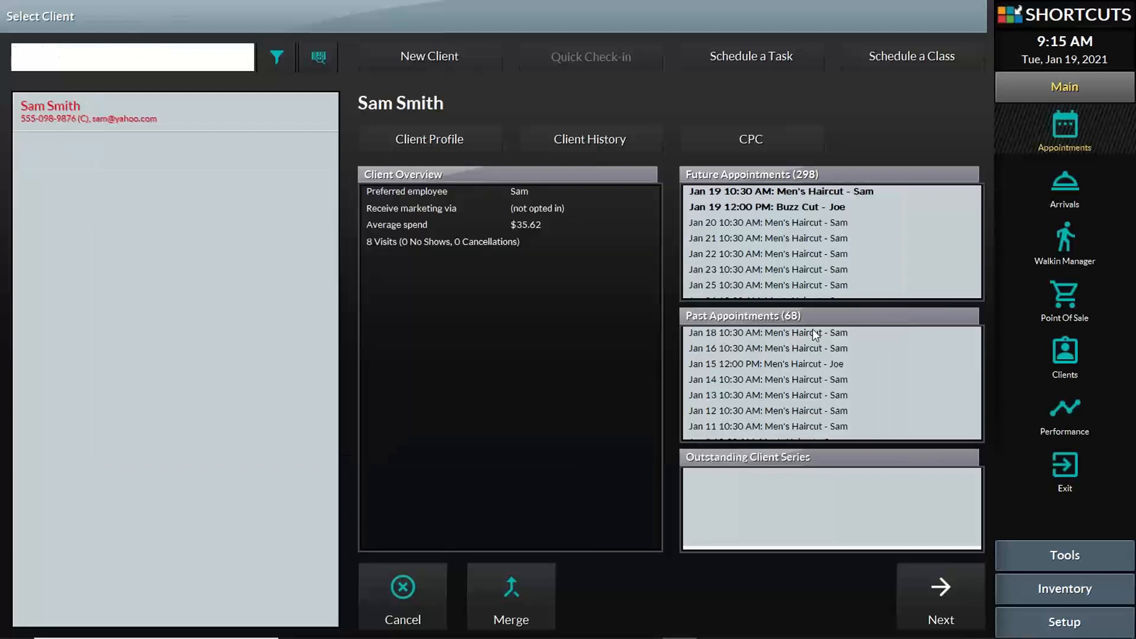
left_click(167, 114)
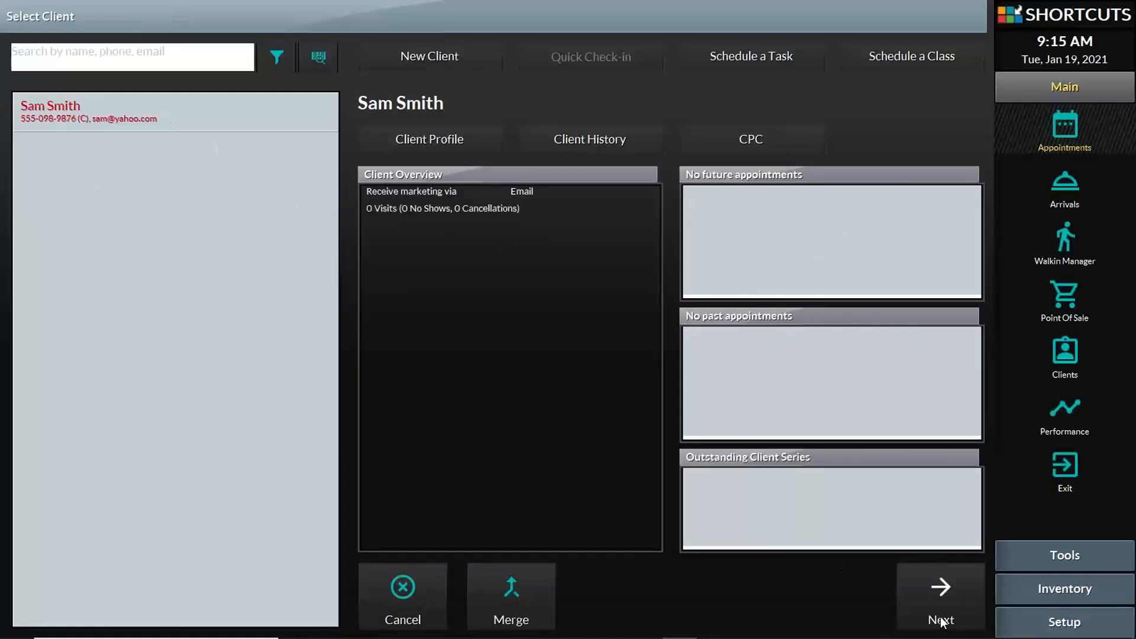
left_click(937, 598)
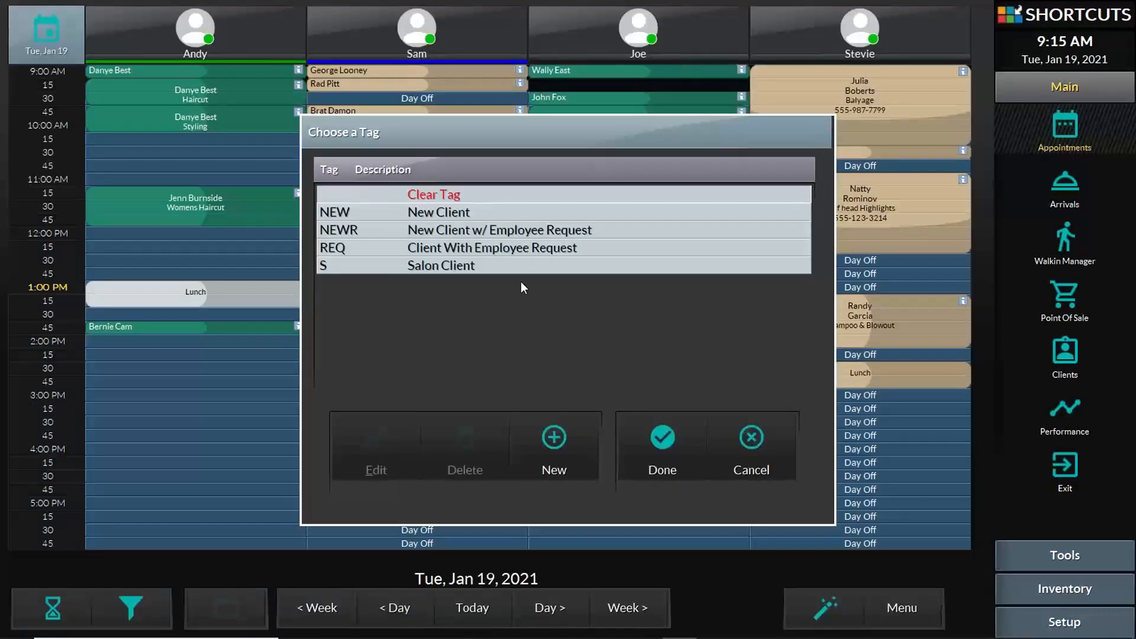
left_click(437, 214)
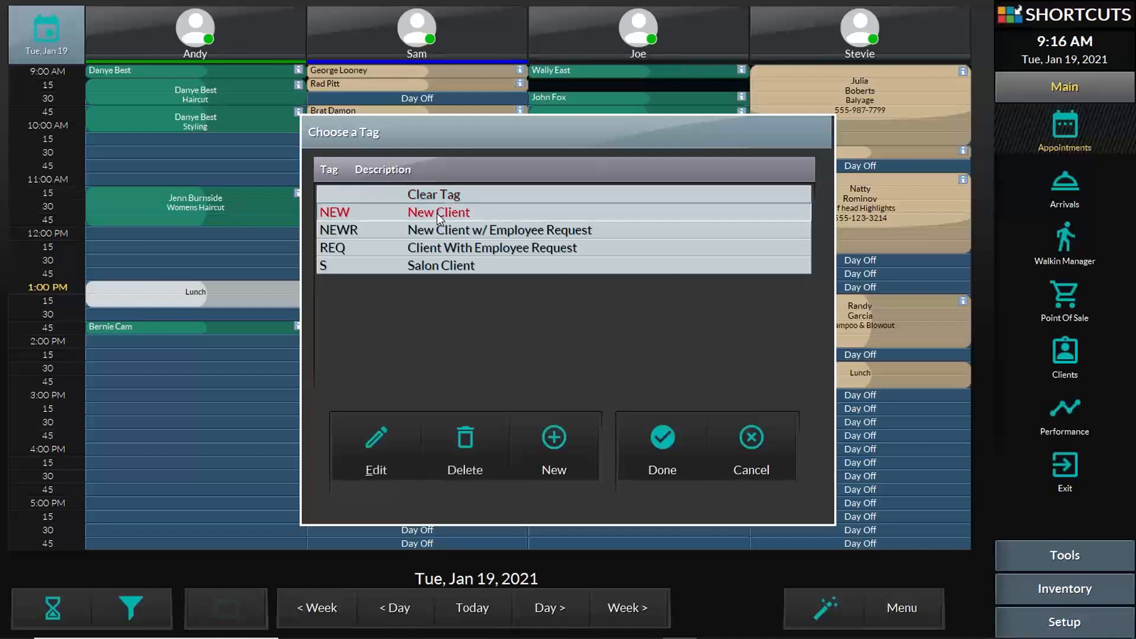
left_click(679, 459)
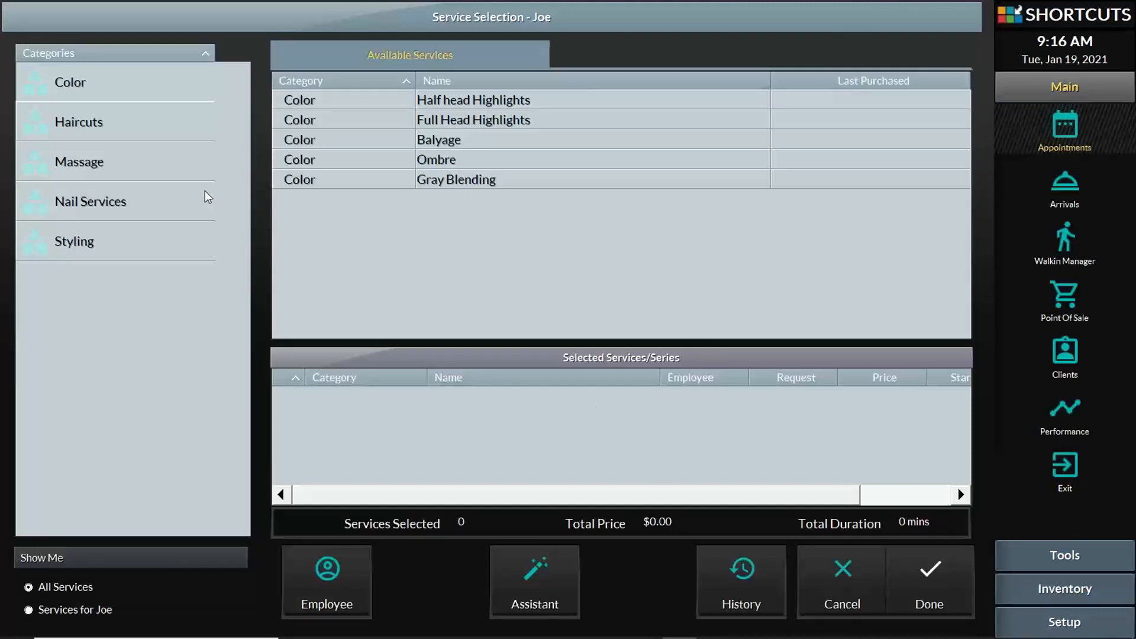
- Add a Men's Haircut from Haircuts and return to the book with it at 1:00 PM
left_click(138, 128)
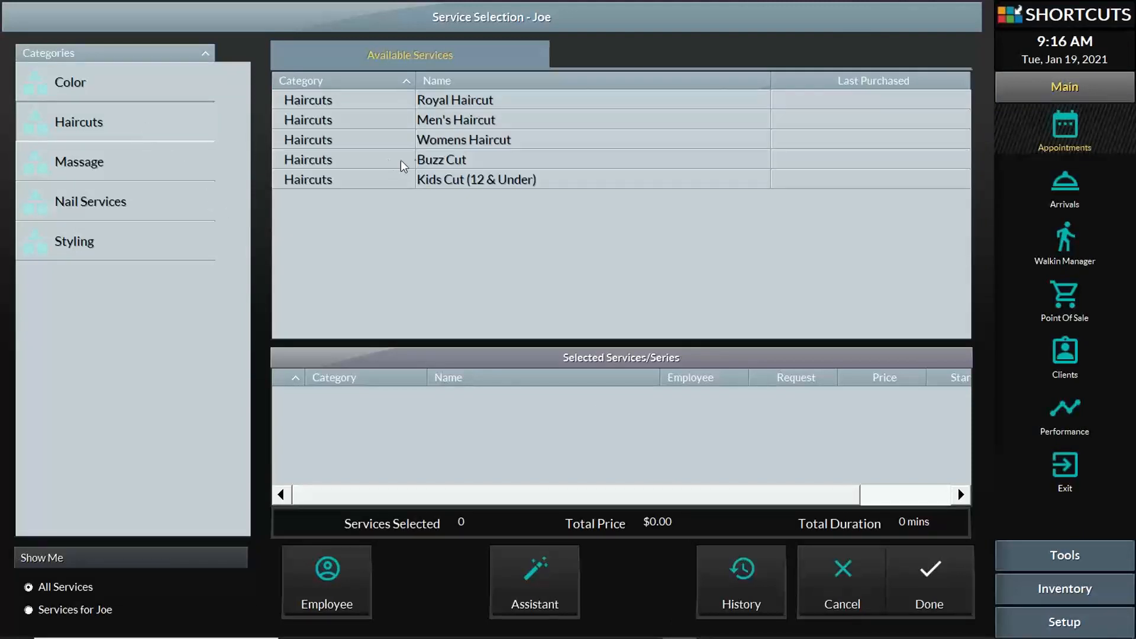
left_click(462, 126)
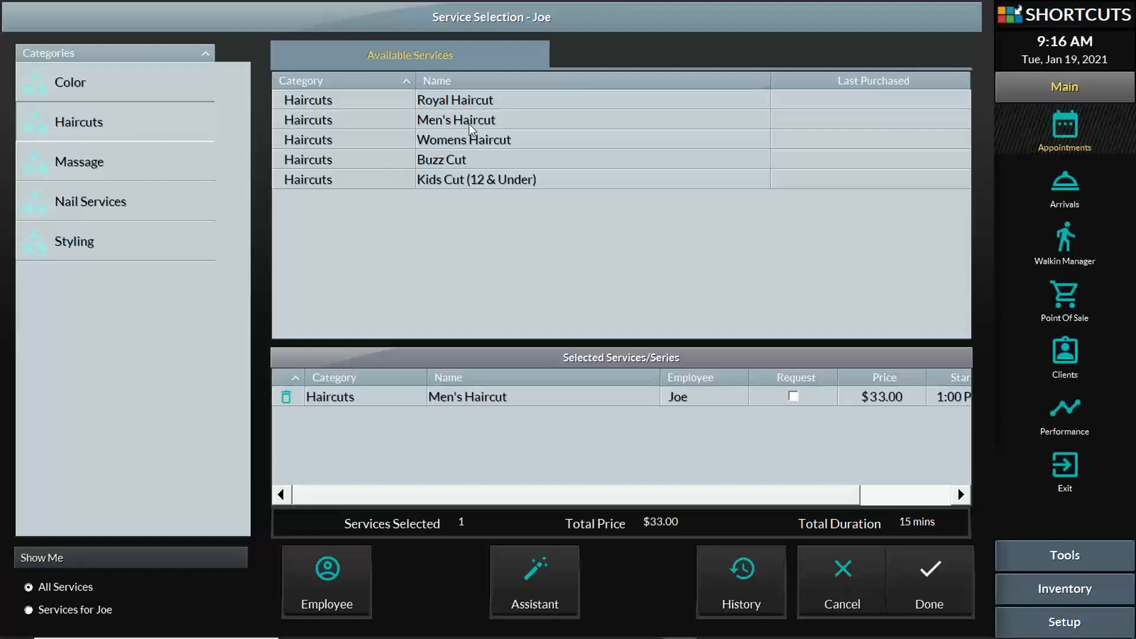
left_click(936, 578)
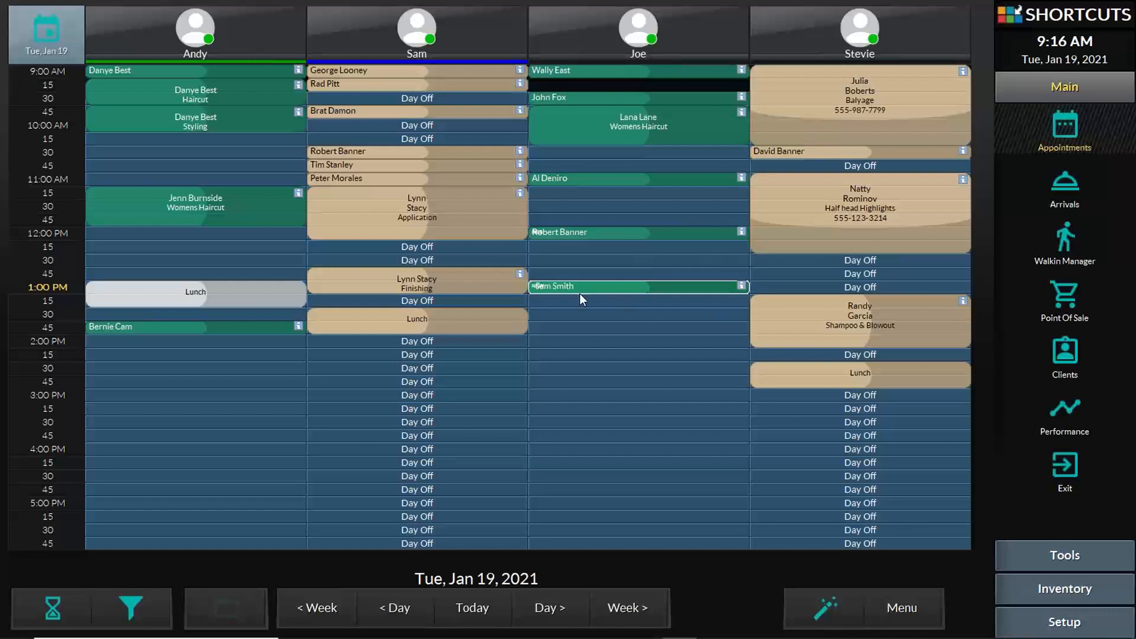
- Move the new client's Men's Haircut to 12:15 PM in the third column, shortened to two slots
left_click_drag(602, 290, 571, 265)
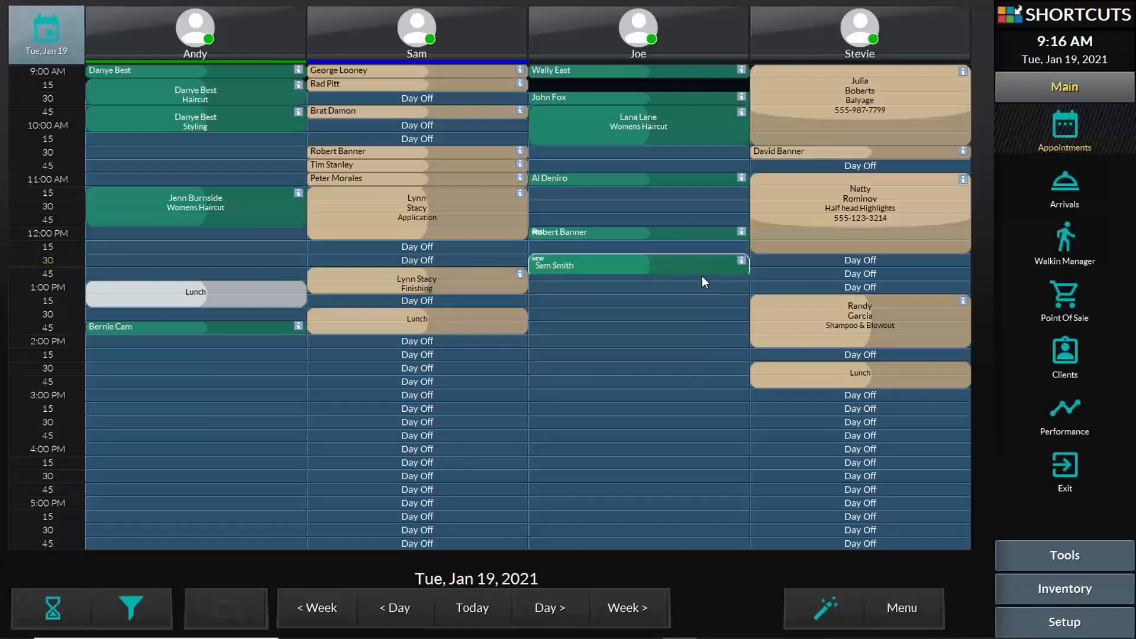
mouse_move(702, 276)
left_mouse_down()
mouse_move(705, 371)
mouse_move(712, 264)
mouse_move(693, 265)
left_mouse_up()
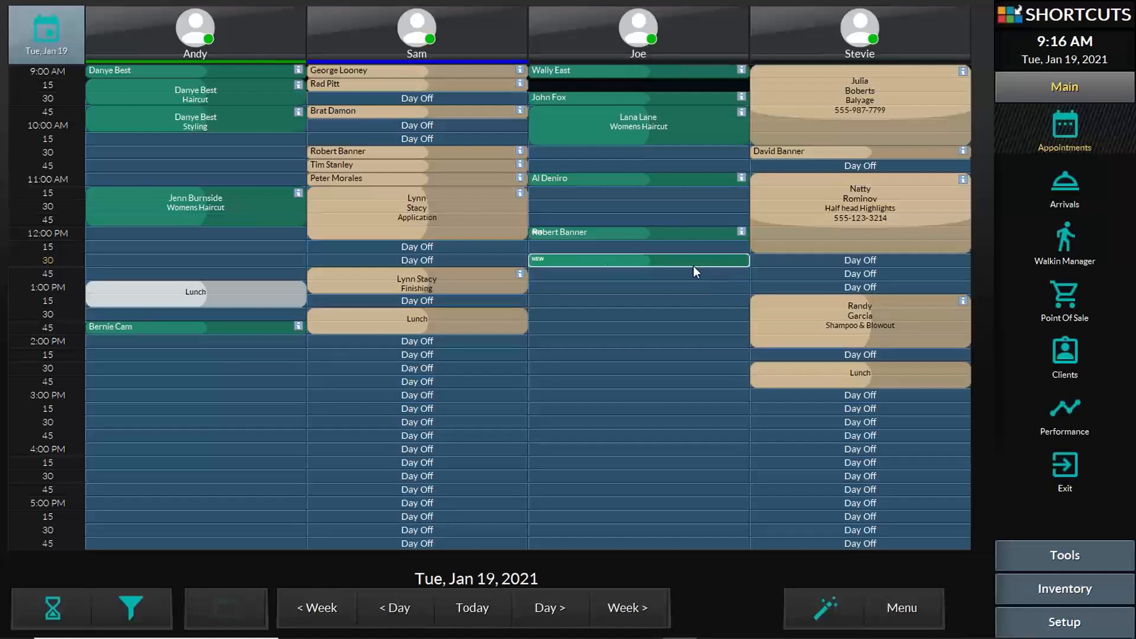
left_click_drag(600, 259, 200, 269)
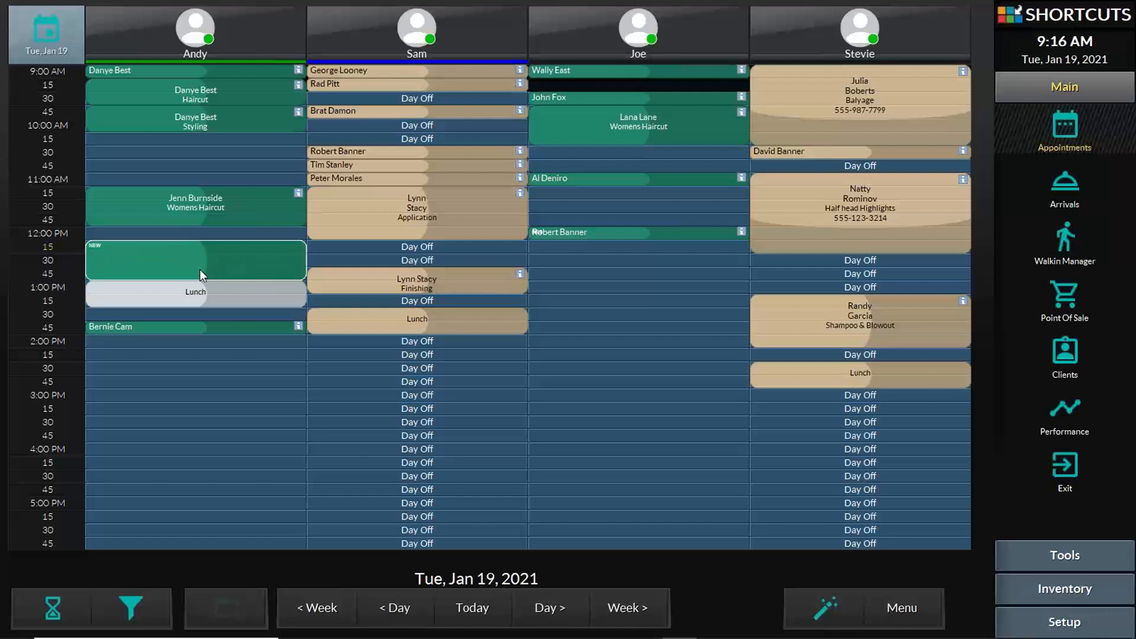
left_click_drag(134, 247, 574, 250)
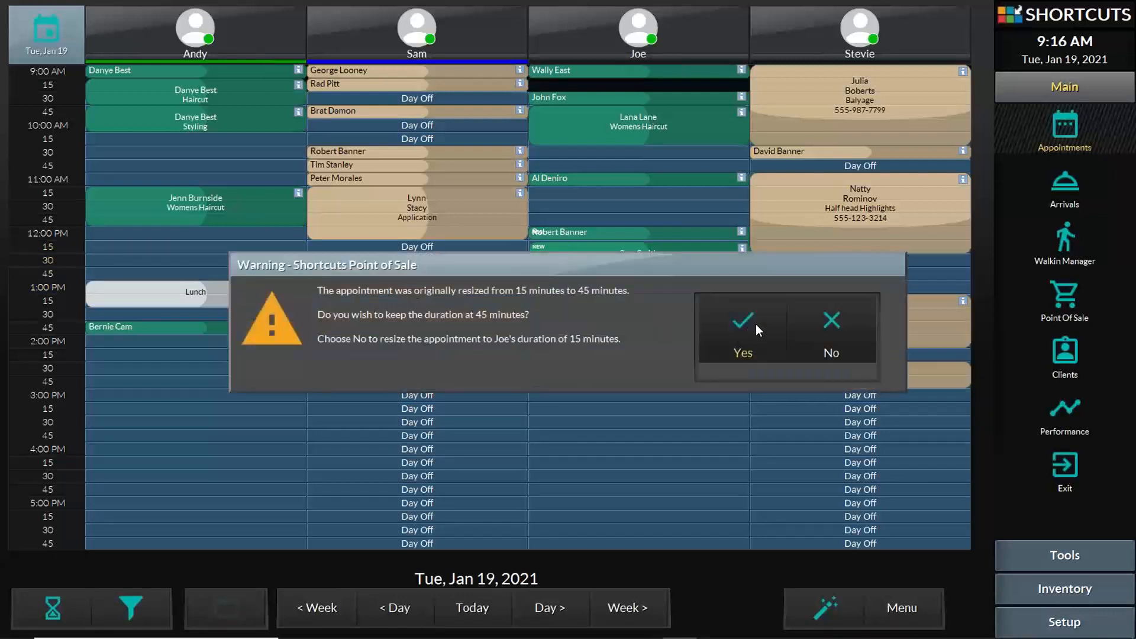
left_click(734, 322)
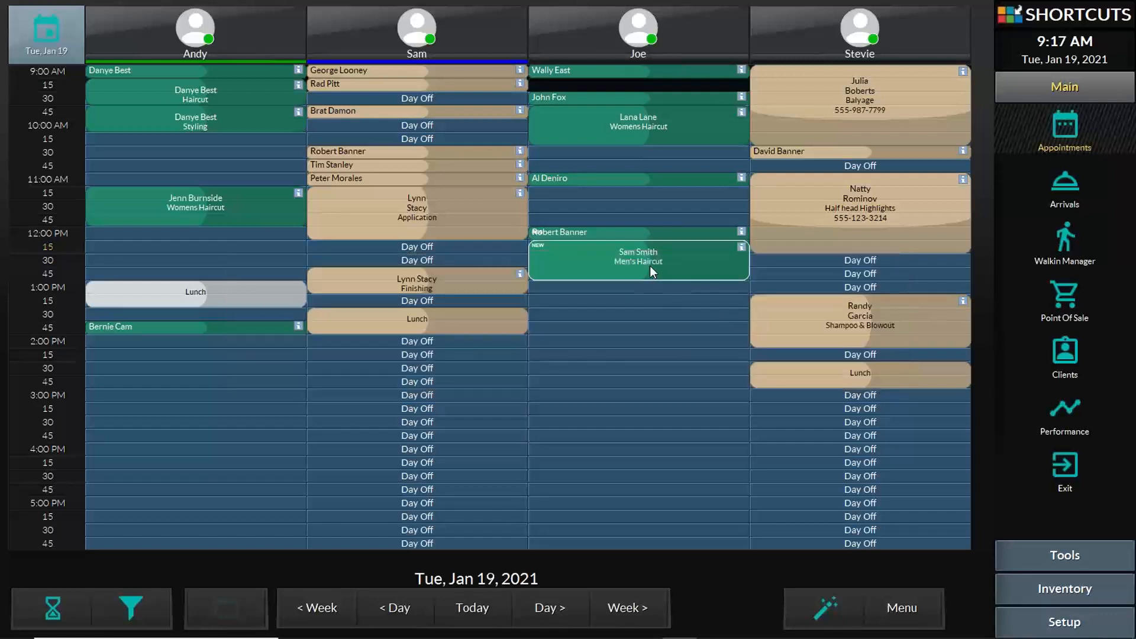
mouse_move(695, 275)
left_mouse_down()
mouse_move(701, 250)
mouse_move(705, 262)
left_mouse_up()
left_click_drag(706, 265, 707, 265)
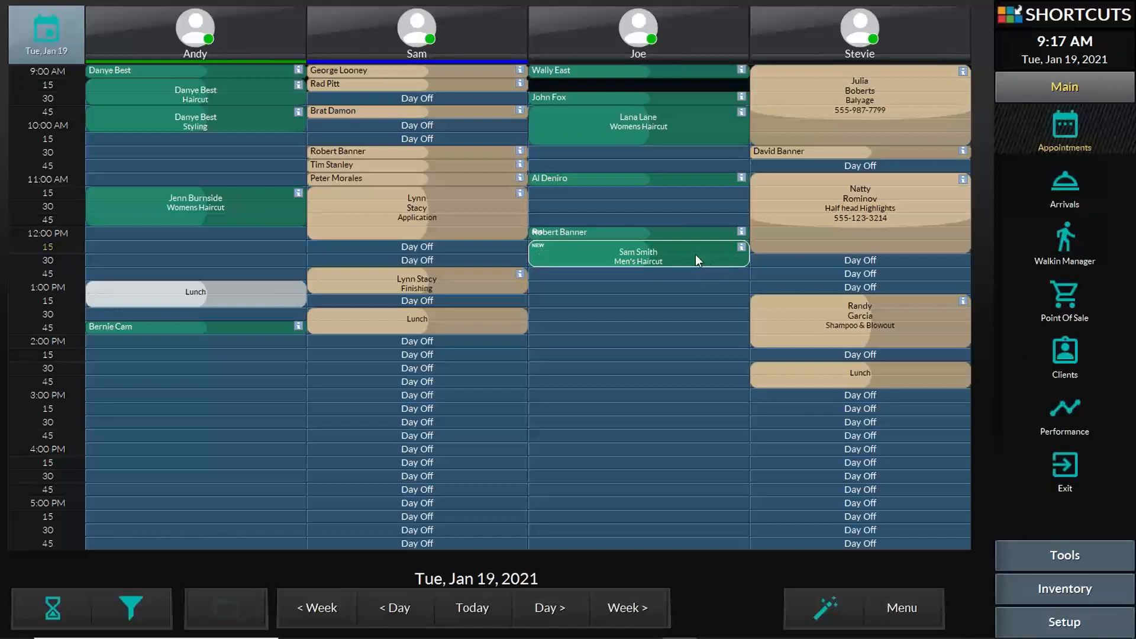
- Save the new client's haircut length as default, then move Buzz Cut to 12:45 spanning two slots and save its default duration
right_click(606, 251)
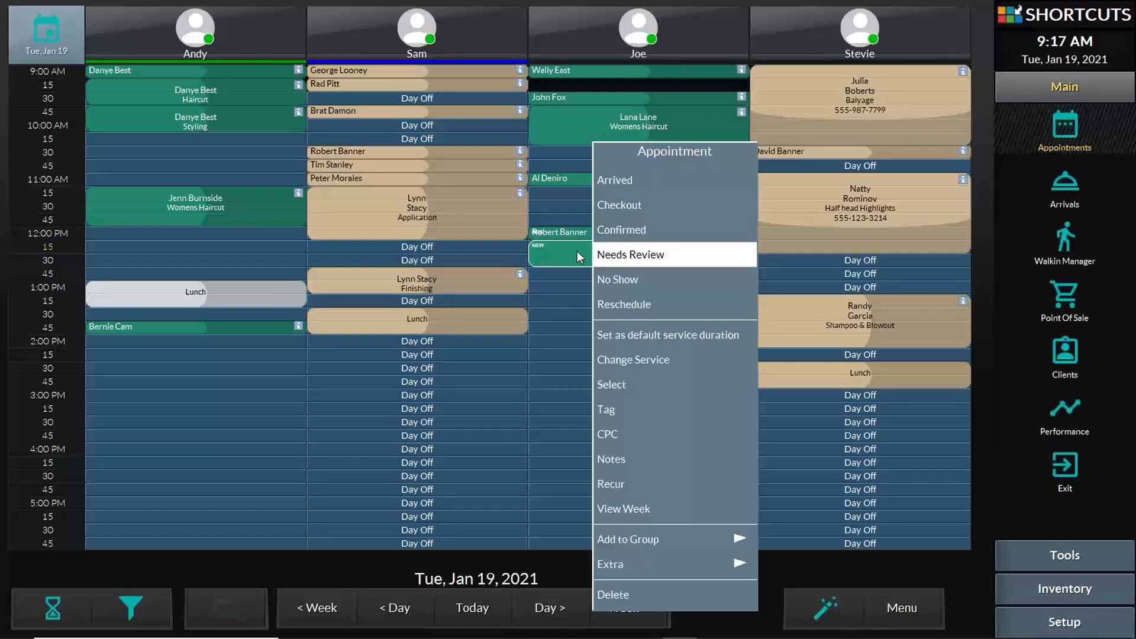
left_click(673, 338)
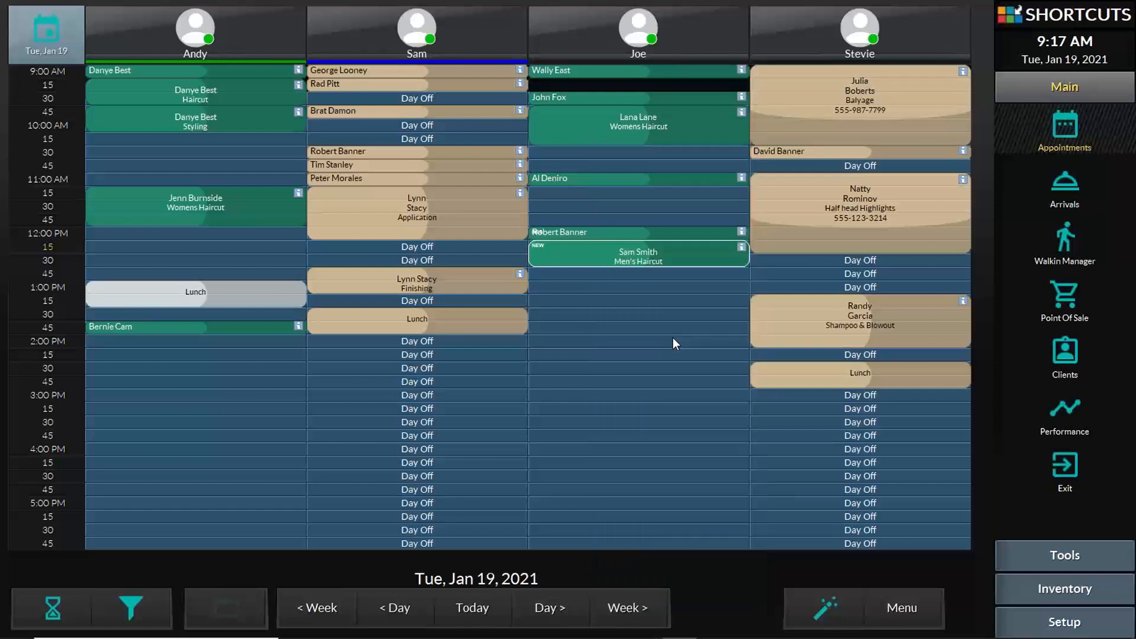
left_click_drag(612, 232, 613, 274)
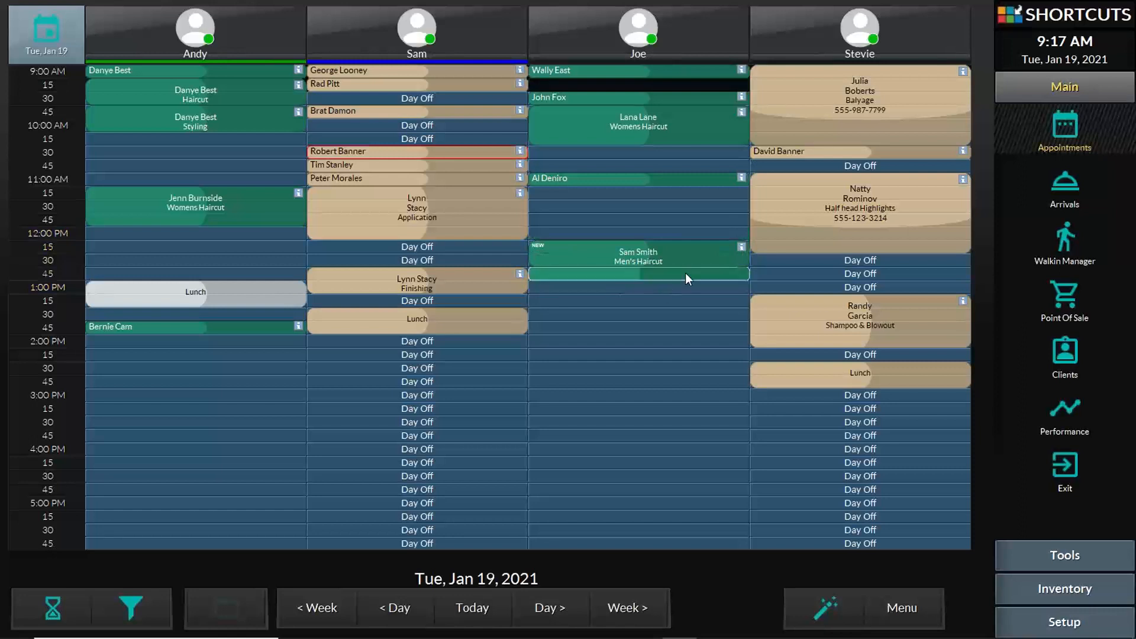
left_click_drag(685, 277, 691, 289)
right_click(689, 281)
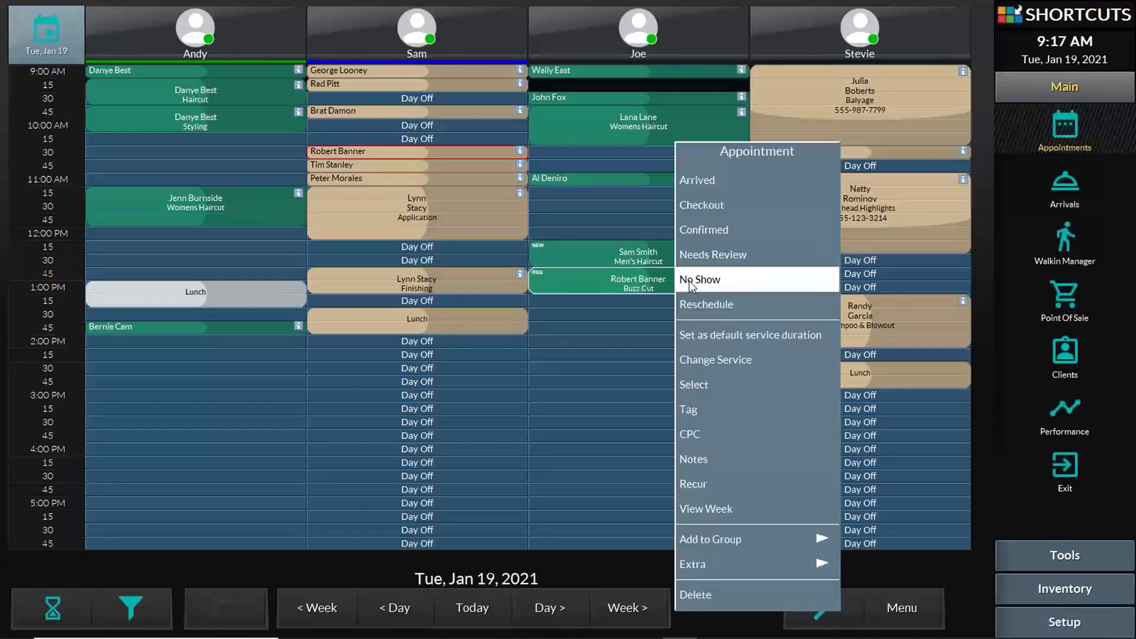
left_click(717, 335)
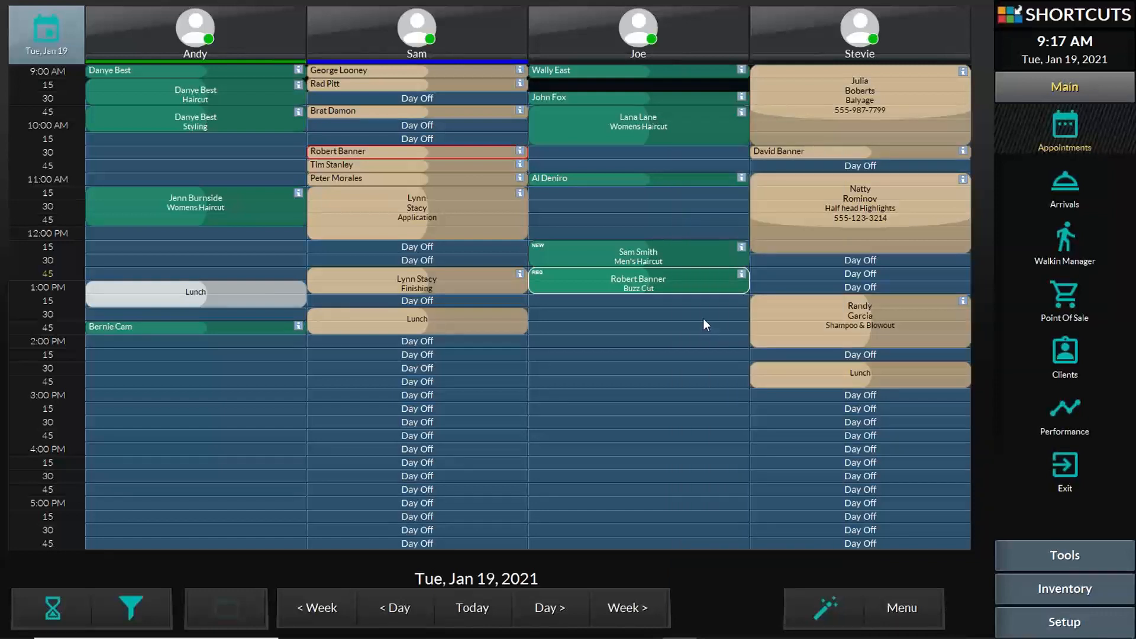
- Move Application to stylist one at 12:00 and two 11:00 bookings to stylist four at 12:30 and 12:45
left_click_drag(345, 194, 122, 233)
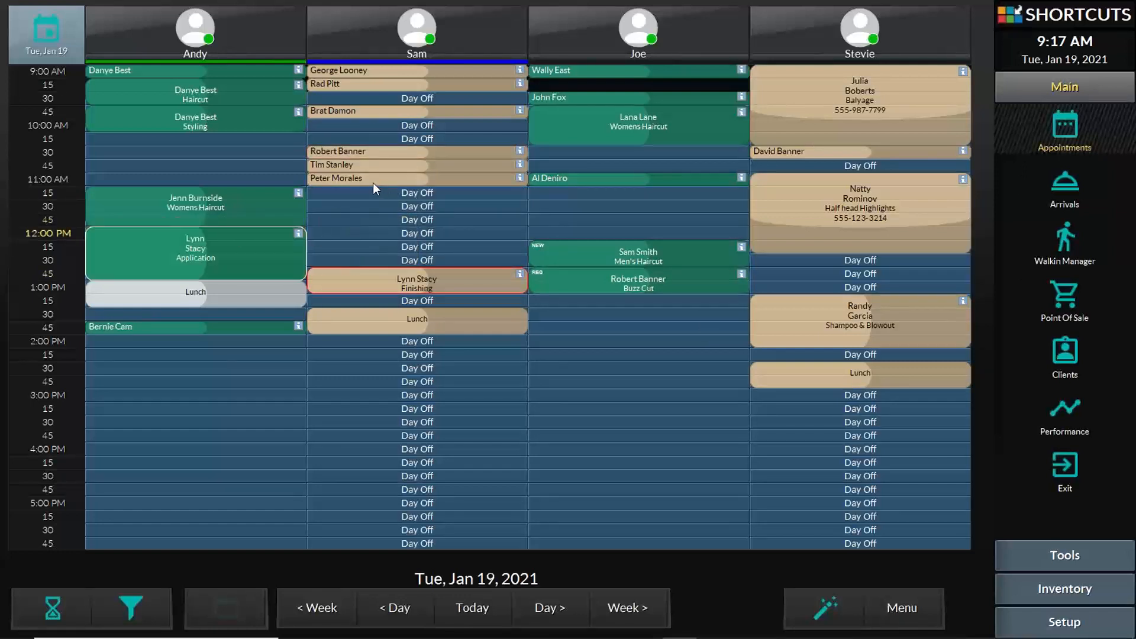
left_click_drag(373, 183, 811, 265)
left_click_drag(598, 183, 819, 279)
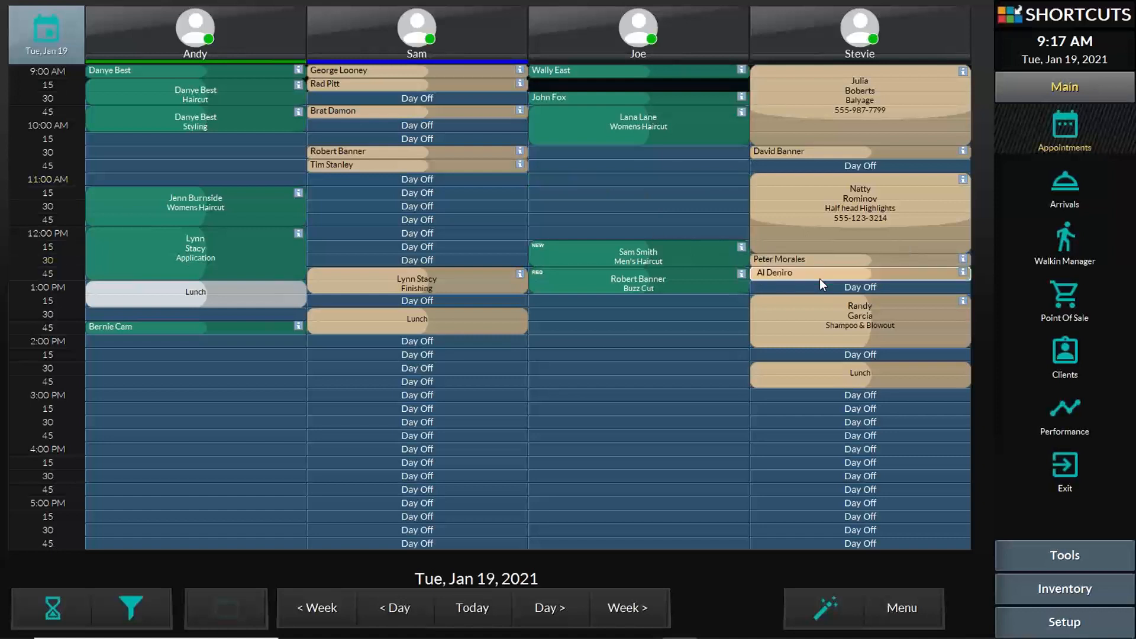
left_click(48, 298)
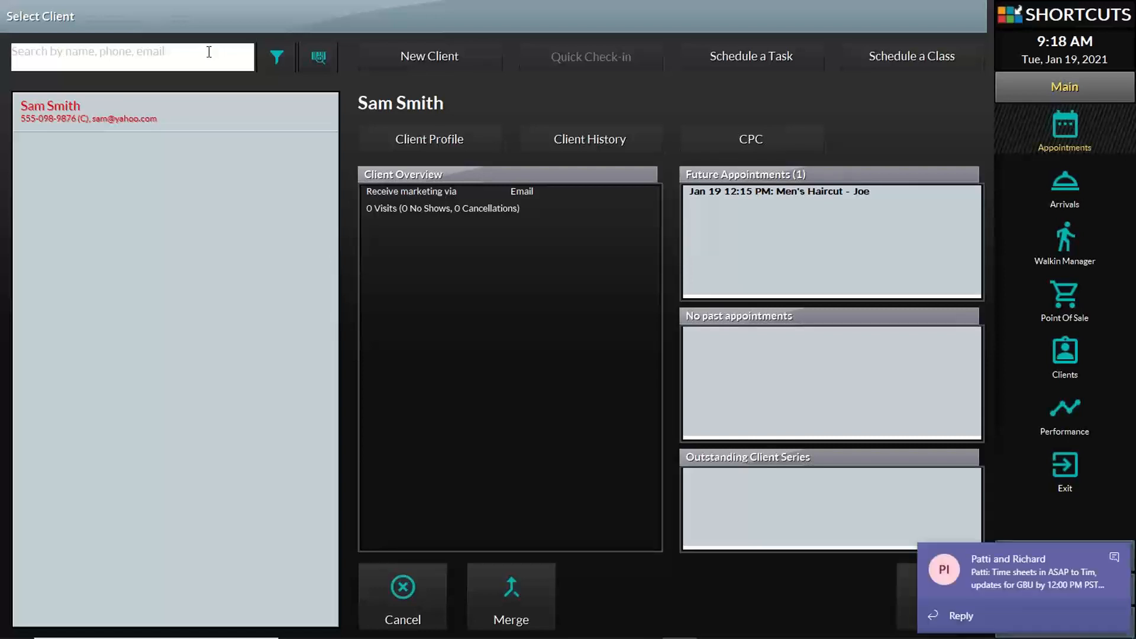
- Cancel client selection to return to the Tue, Jan 19 appointment book
left_click(394, 592)
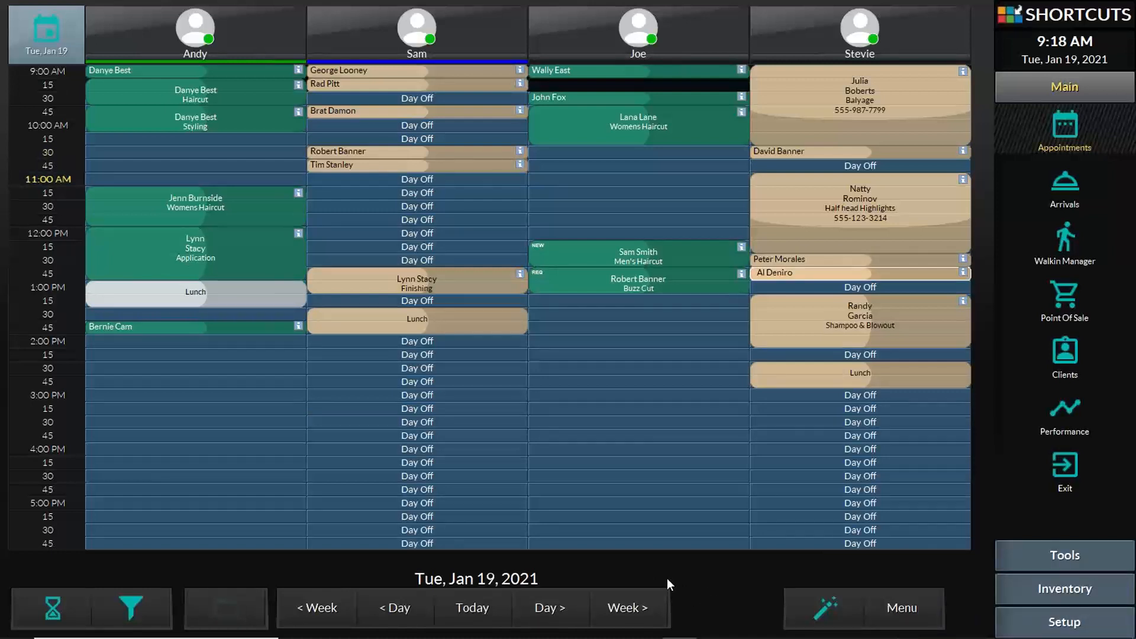
left_click(424, 38)
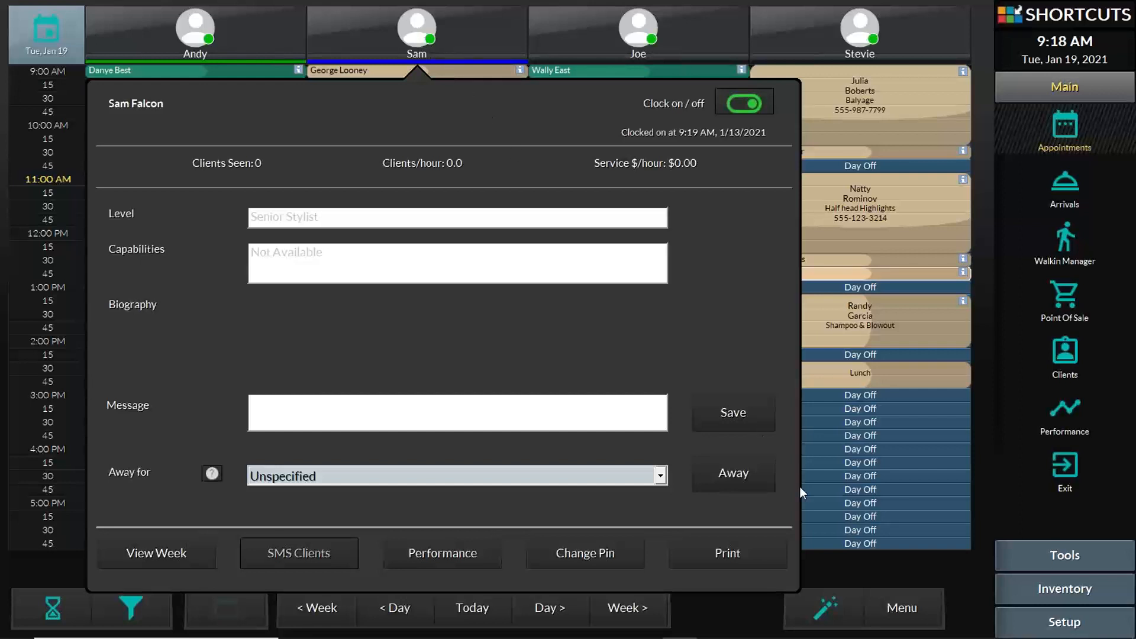
left_click(730, 609)
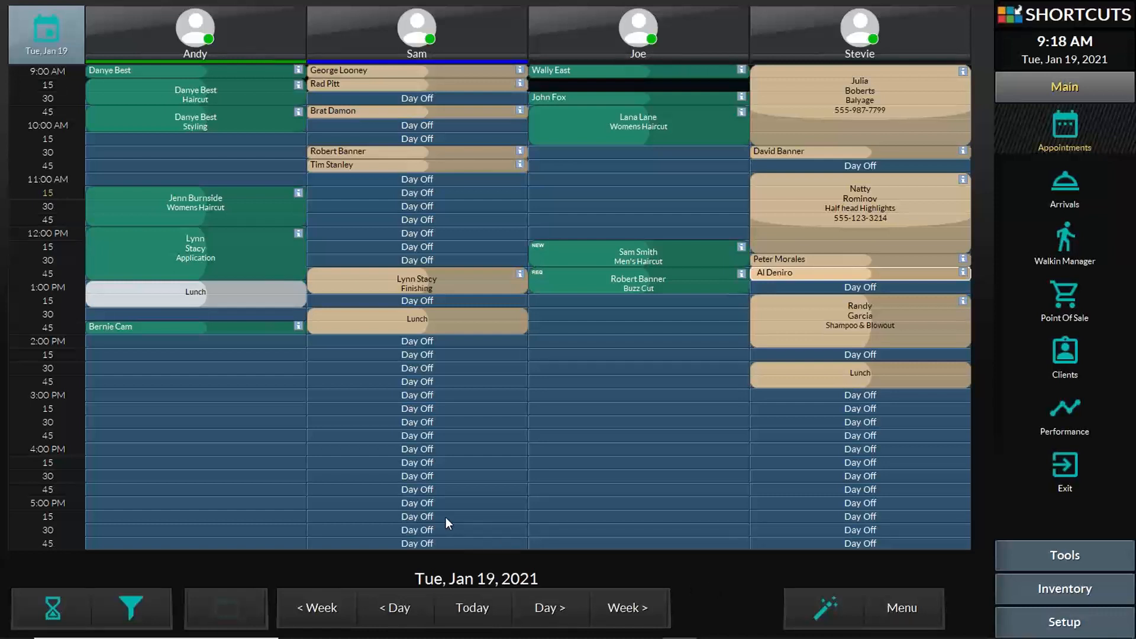
mouse_move(506, 637)
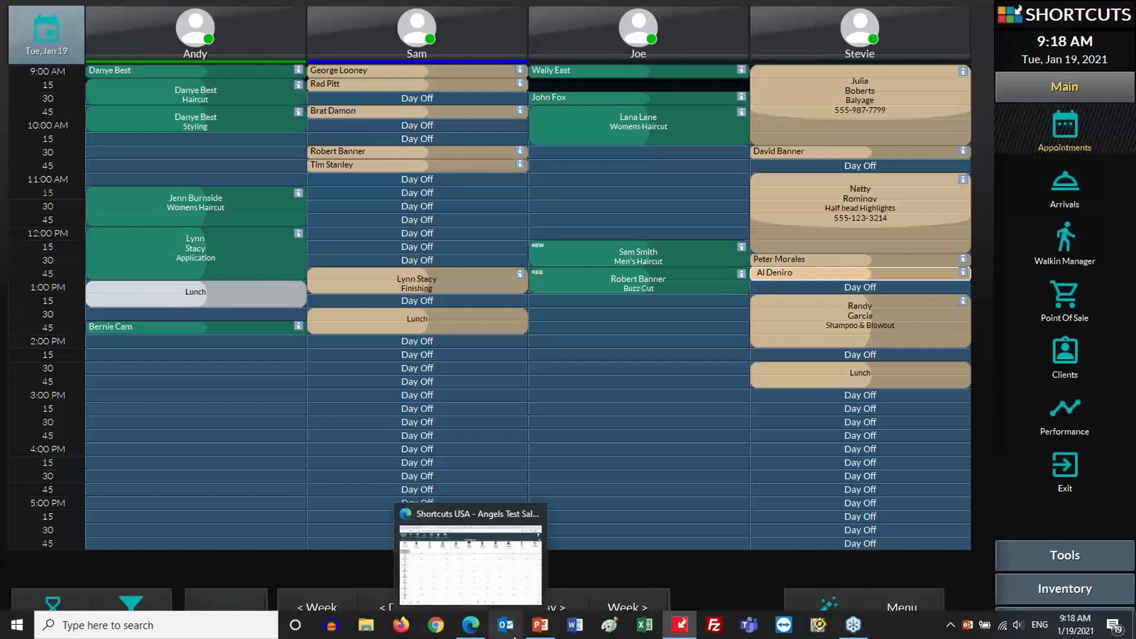
- Present the Appointment Book - Basics slides from slide 7 and advance to Tags & Tasks
left_click(541, 625)
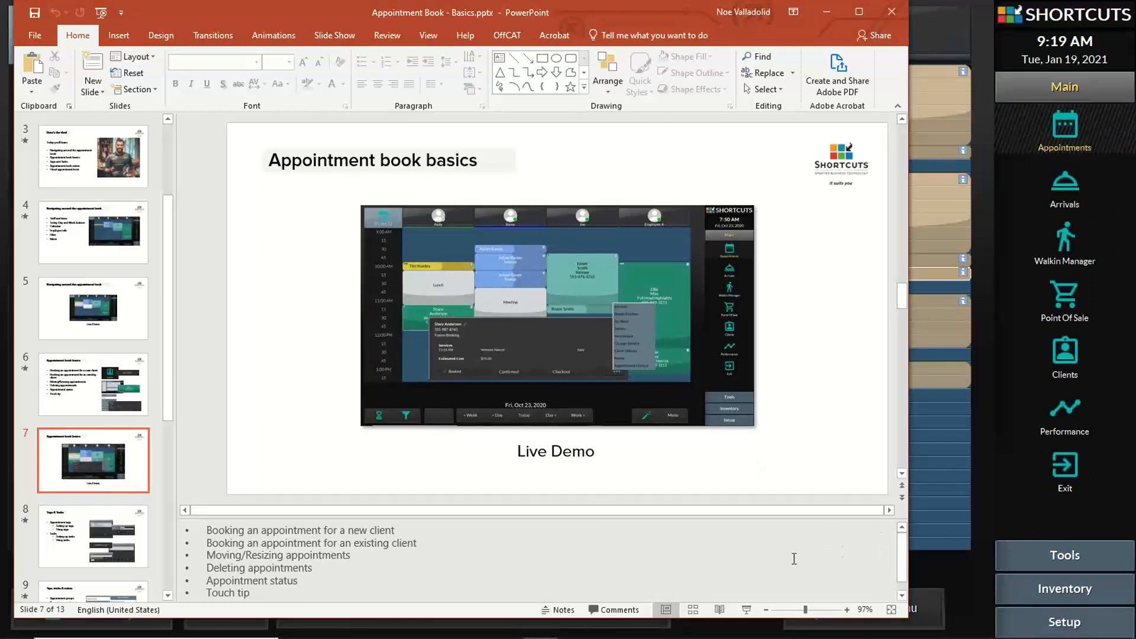
left_click(746, 609)
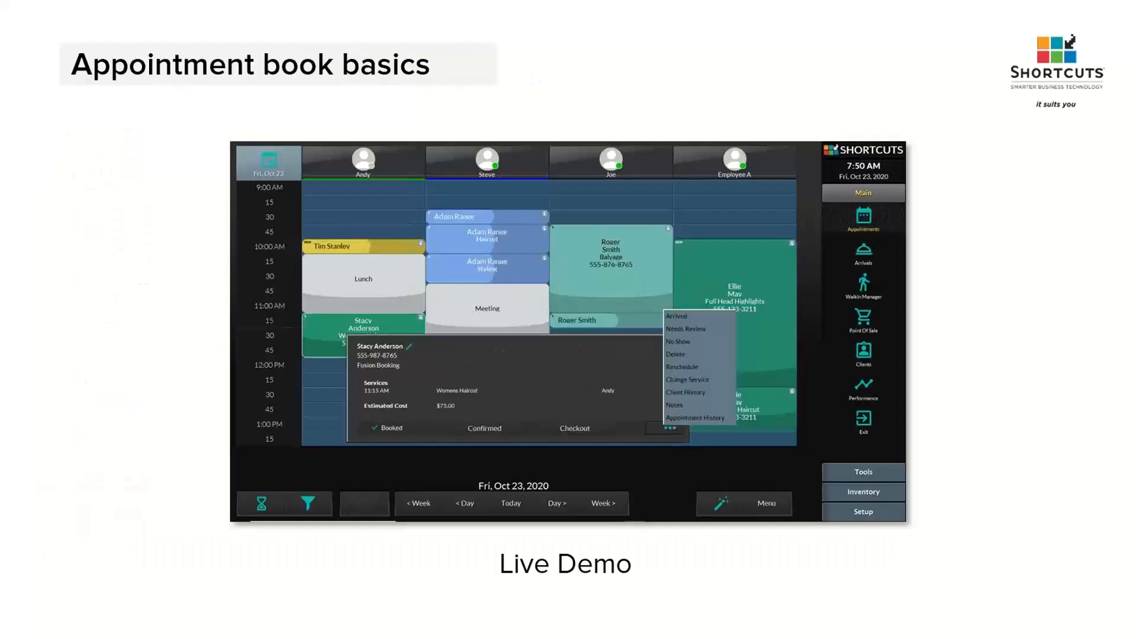
left_click(93, 298)
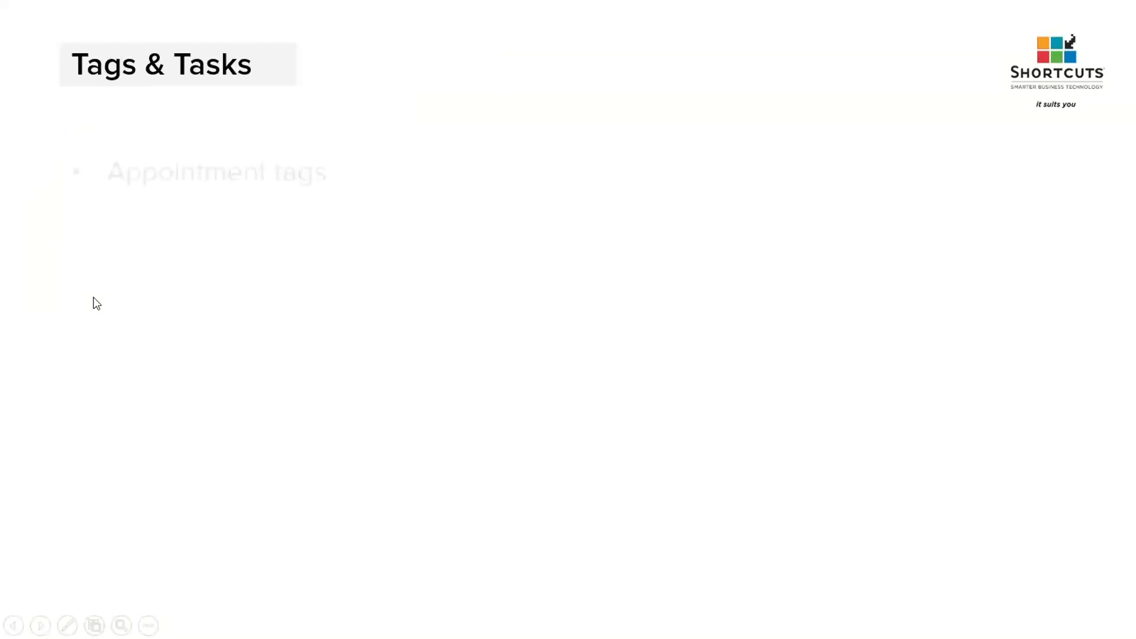
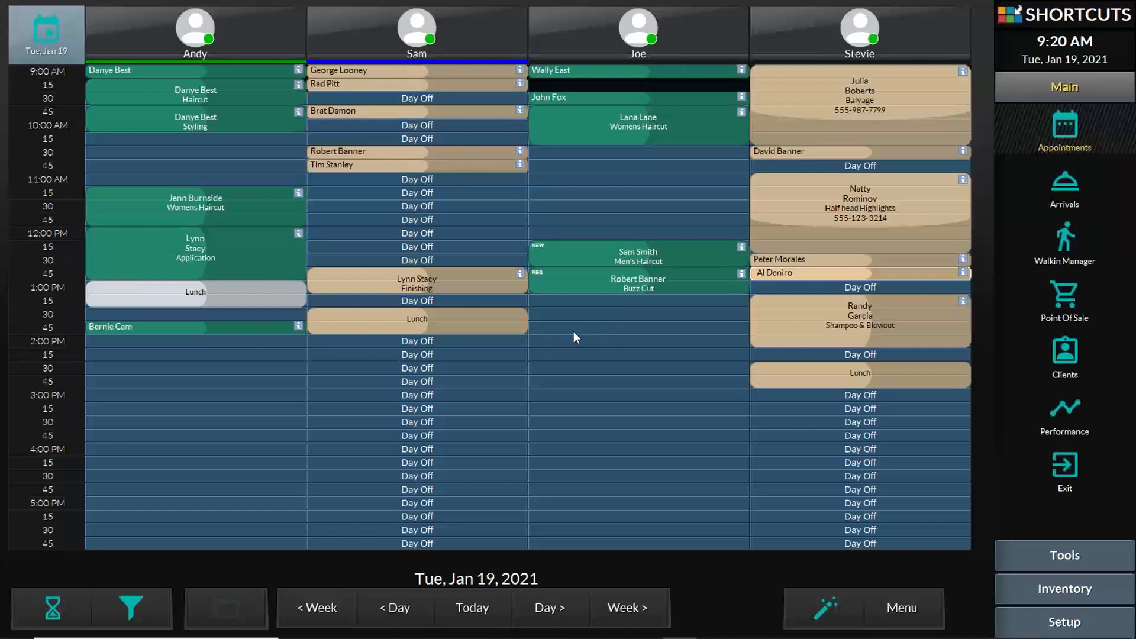
- Create a 15-minute Smoking Break task and book it in the third stylist's column near 2:00 PM
left_click(578, 339)
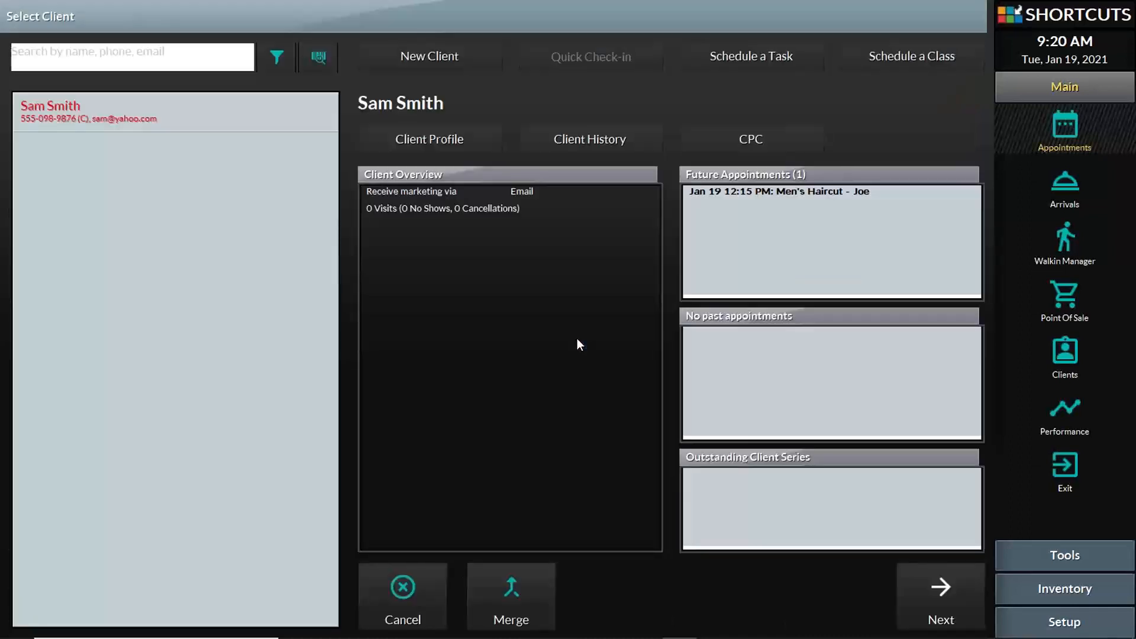
left_click(766, 56)
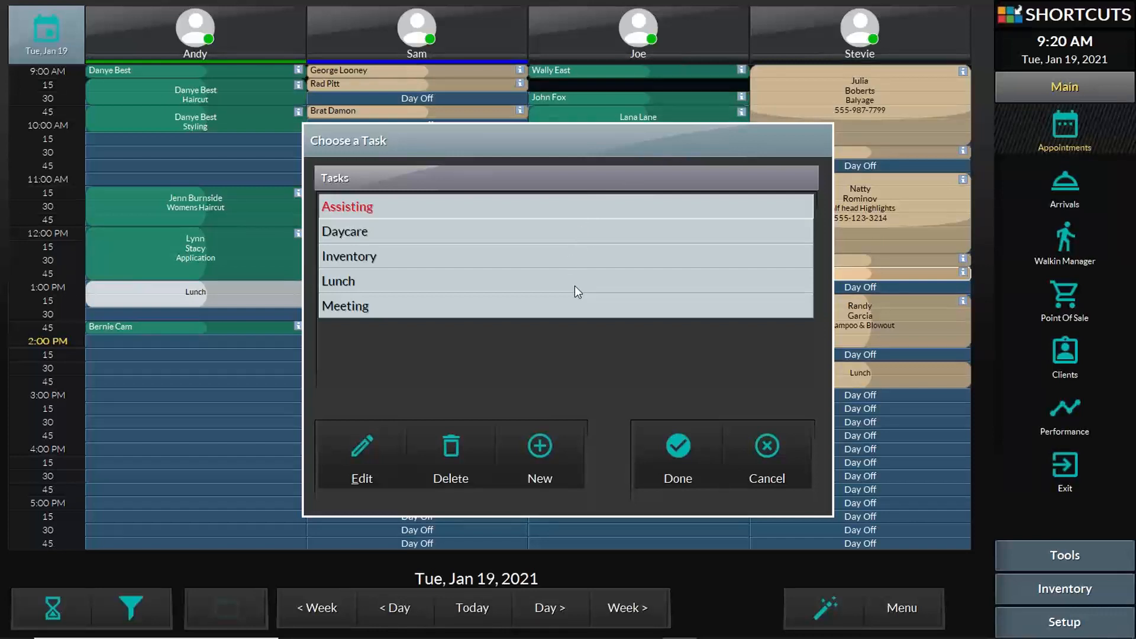
left_click(552, 442)
left_click(552, 452)
left_click(558, 459)
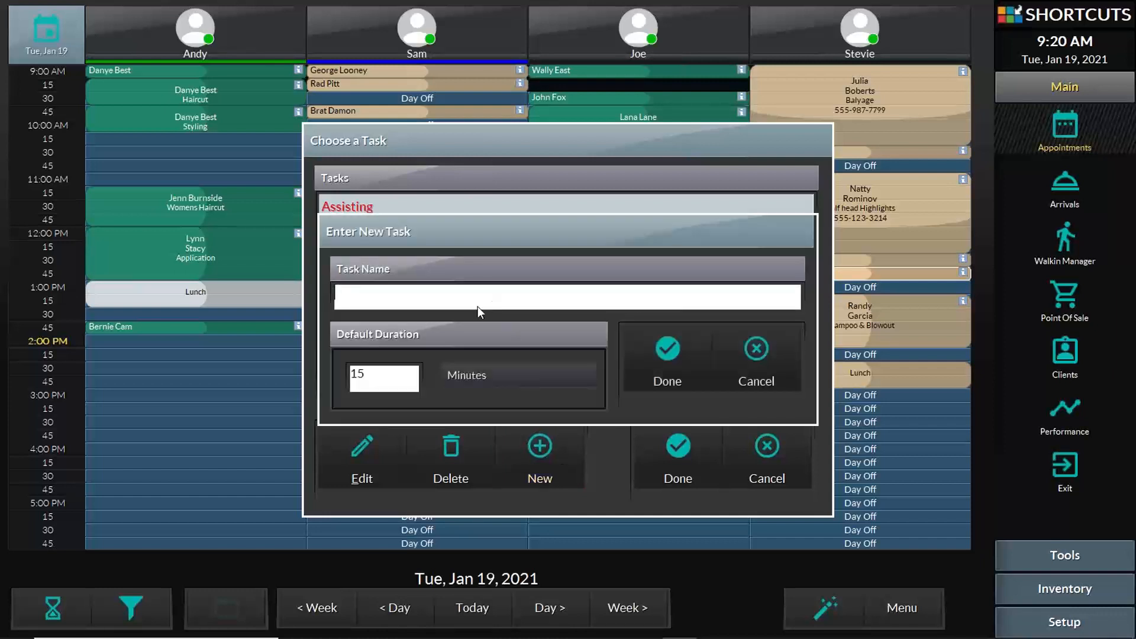
type("Smoking Break")
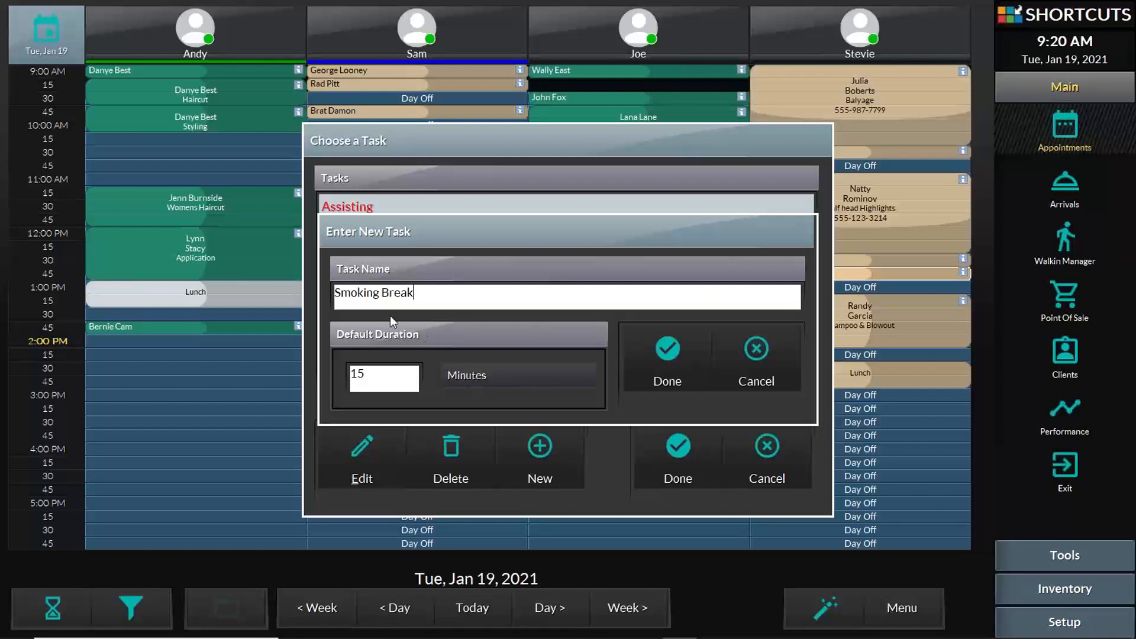
left_click(668, 352)
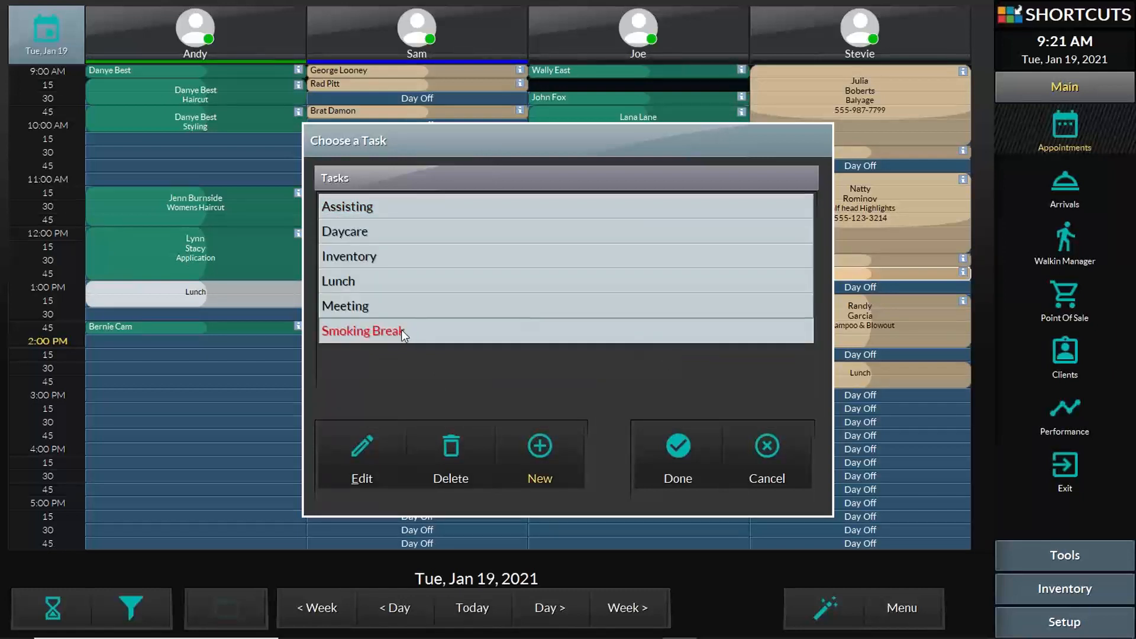
left_click(680, 445)
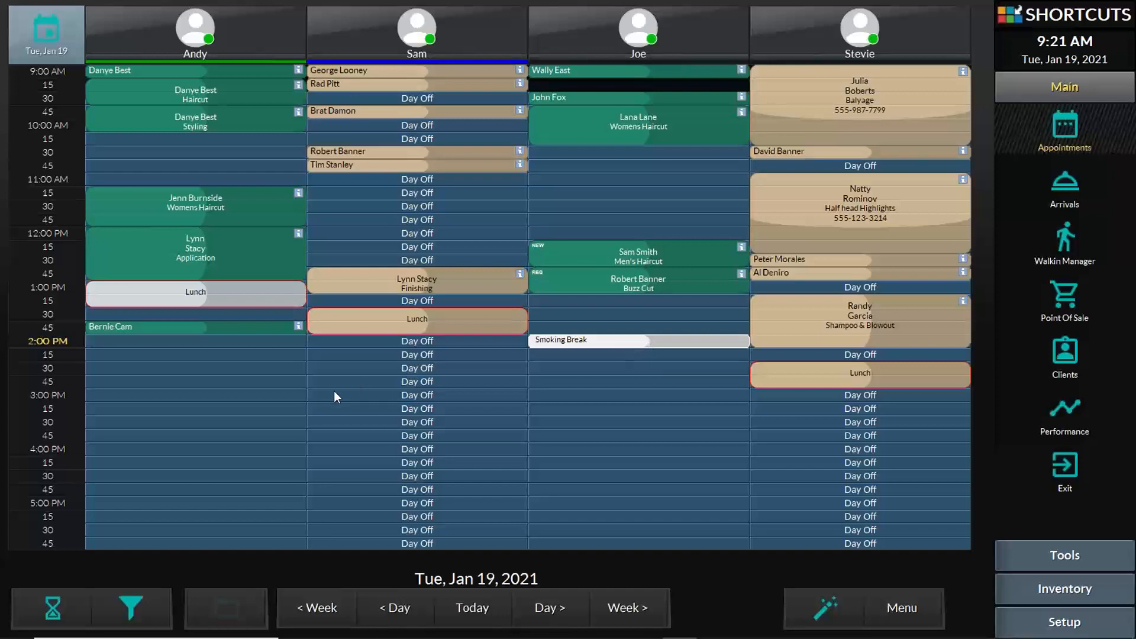
- Book the Lunch task at 2:00 PM in the first stylist's column
left_click(223, 345)
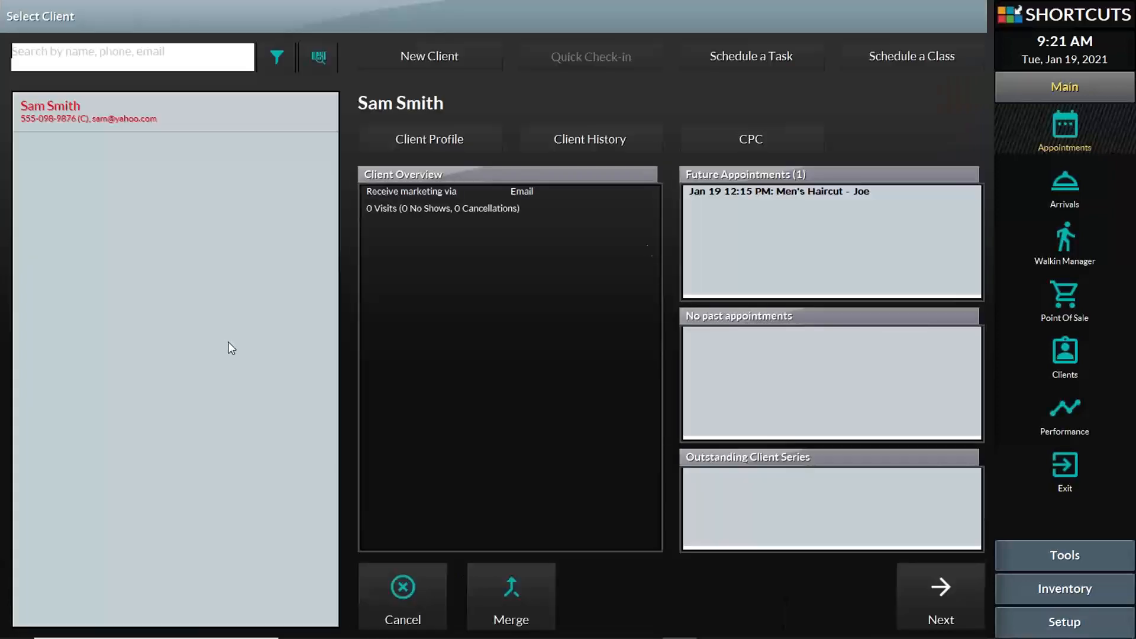
left_click(763, 58)
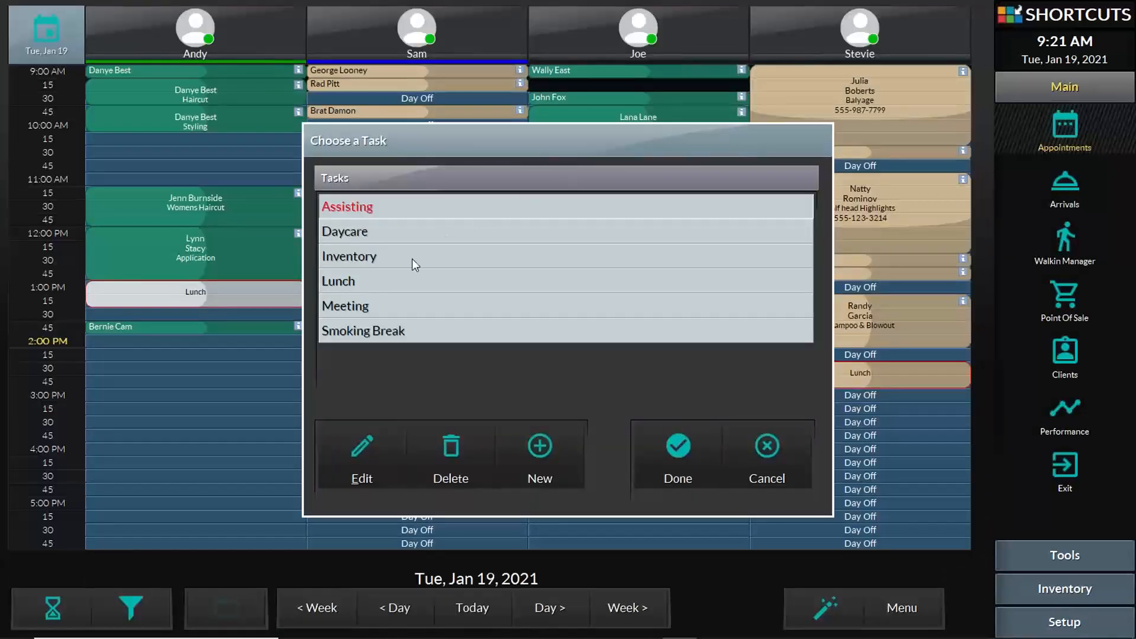
left_click(401, 282)
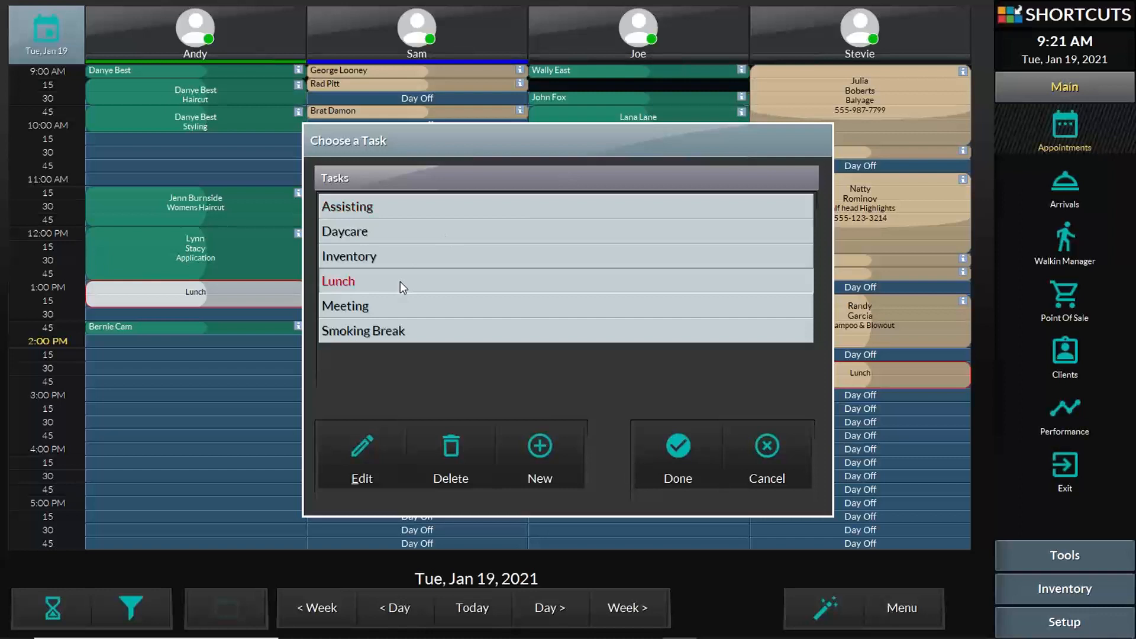
left_click(684, 457)
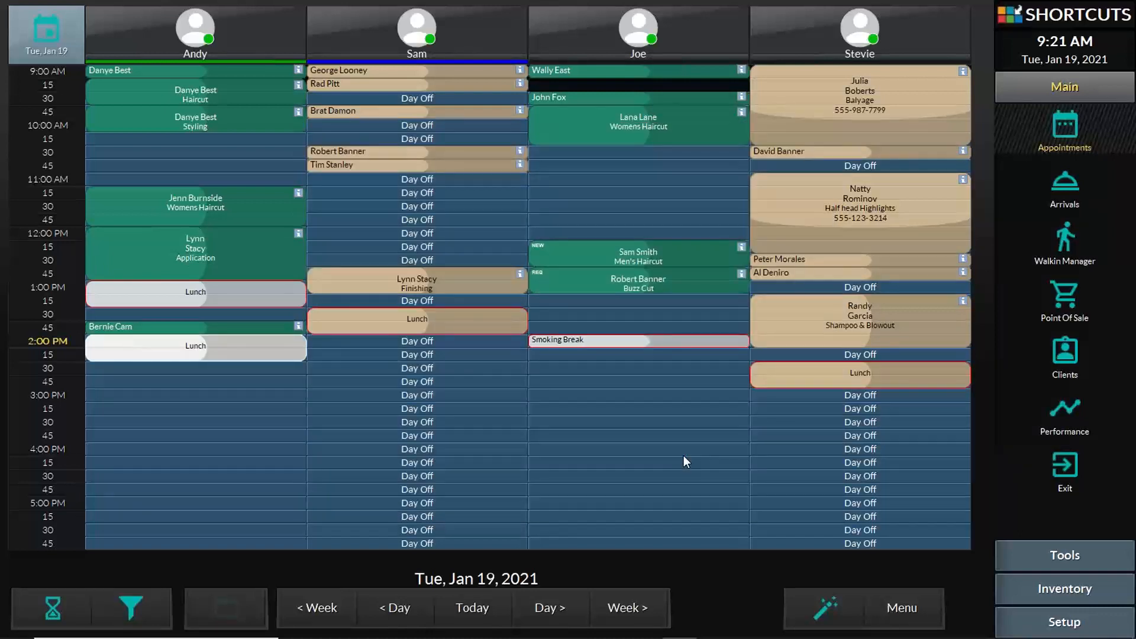
- Return the moved Lunch block to 2:00 PM in the first column and lengthen it
left_click_drag(167, 358, 584, 363)
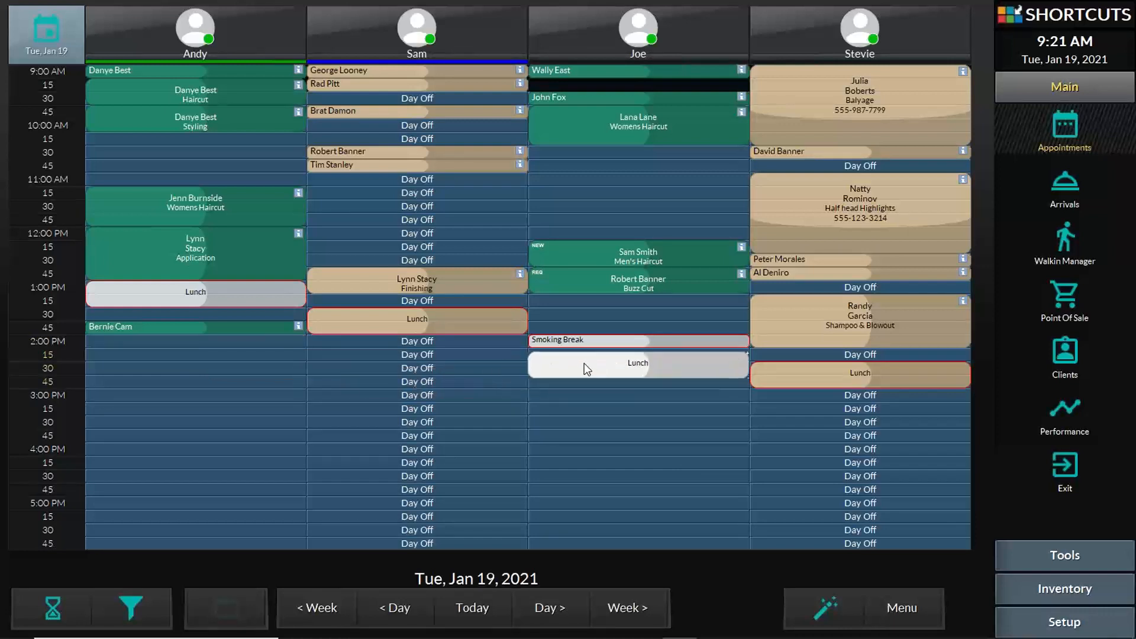
left_click_drag(599, 320, 149, 355)
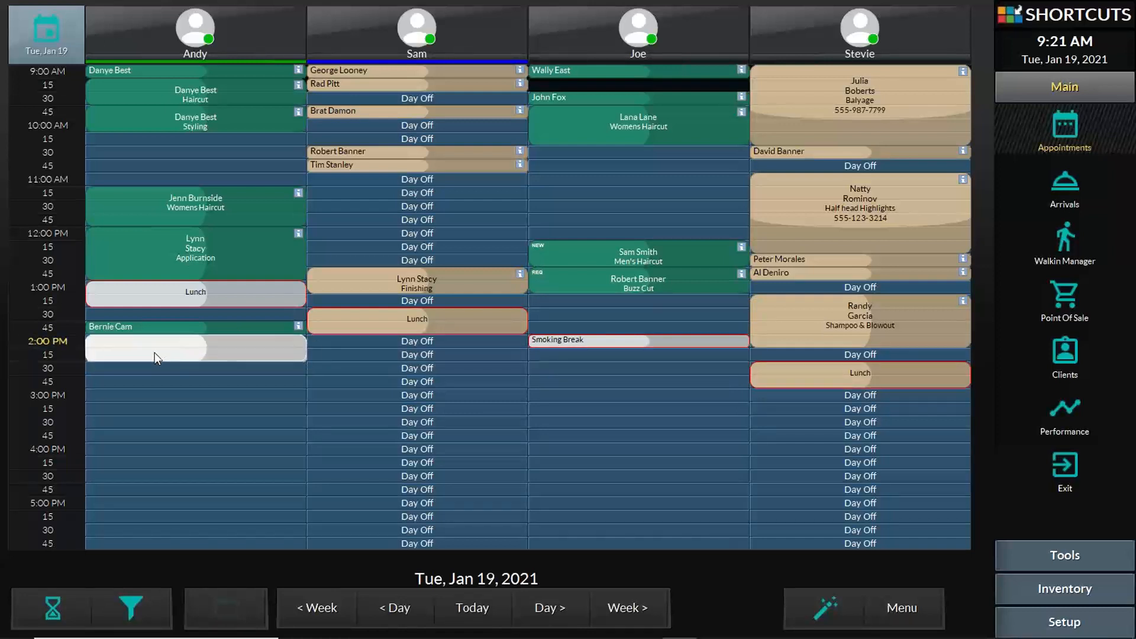
left_click_drag(278, 355, 293, 384)
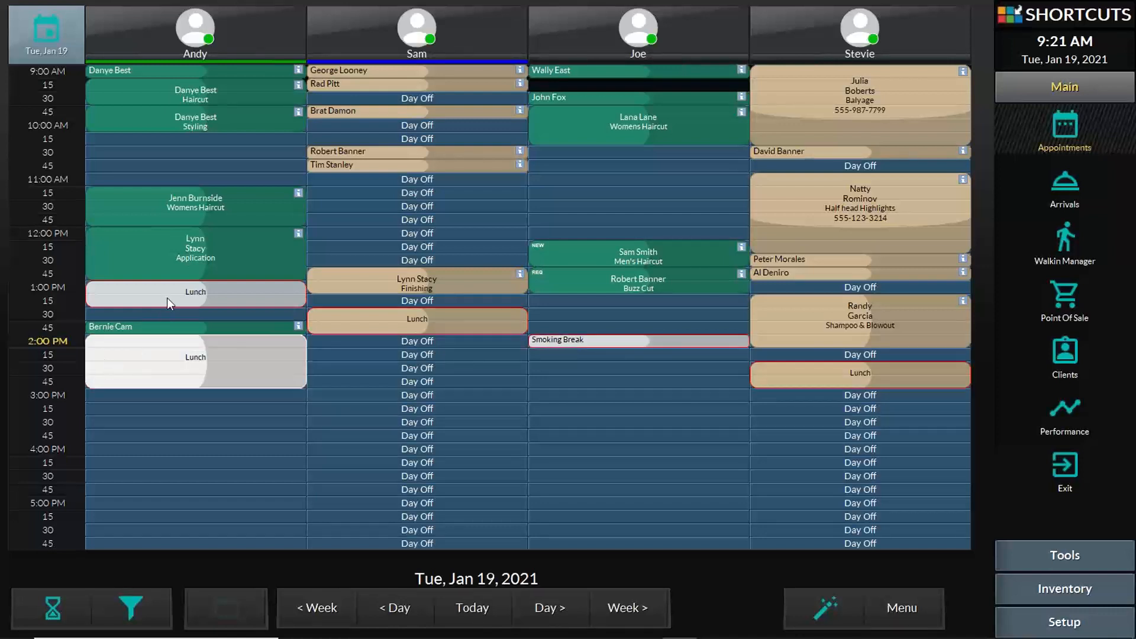
- Look at the 12:00 PM highlights, 9:45 AM Womens Haircut and Styling appointment details
left_click(185, 258)
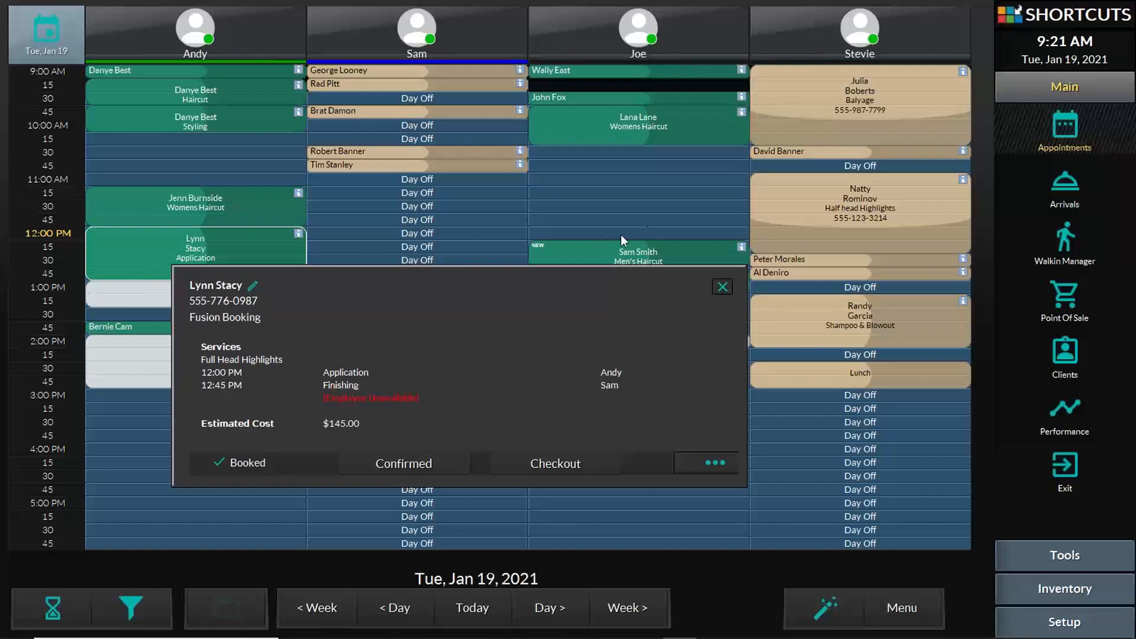
left_click(607, 130)
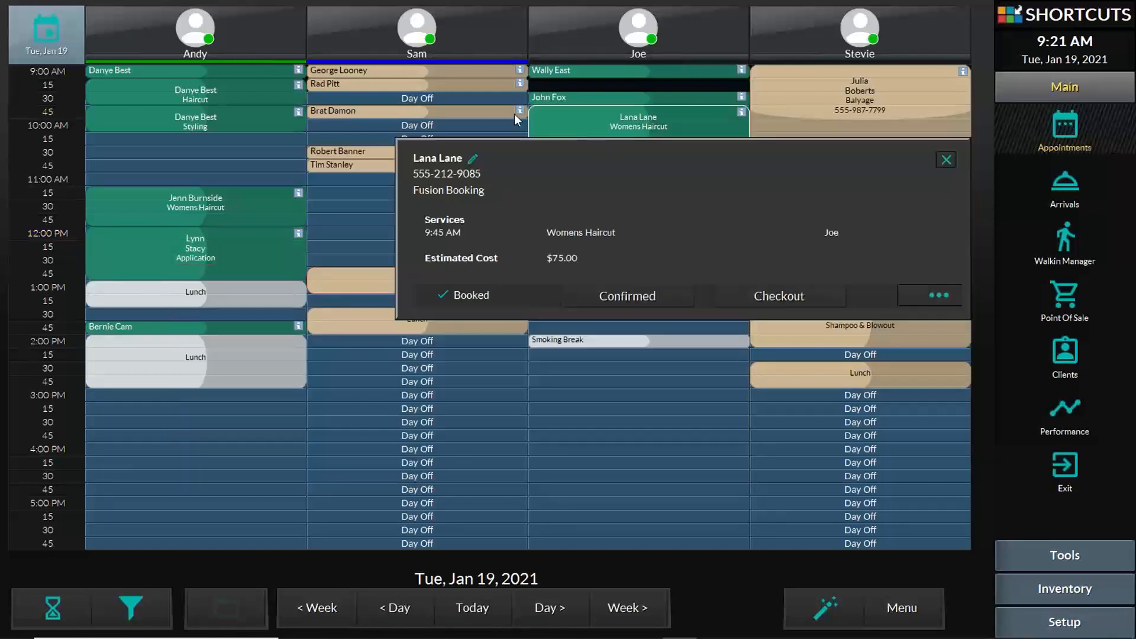
left_click(166, 122)
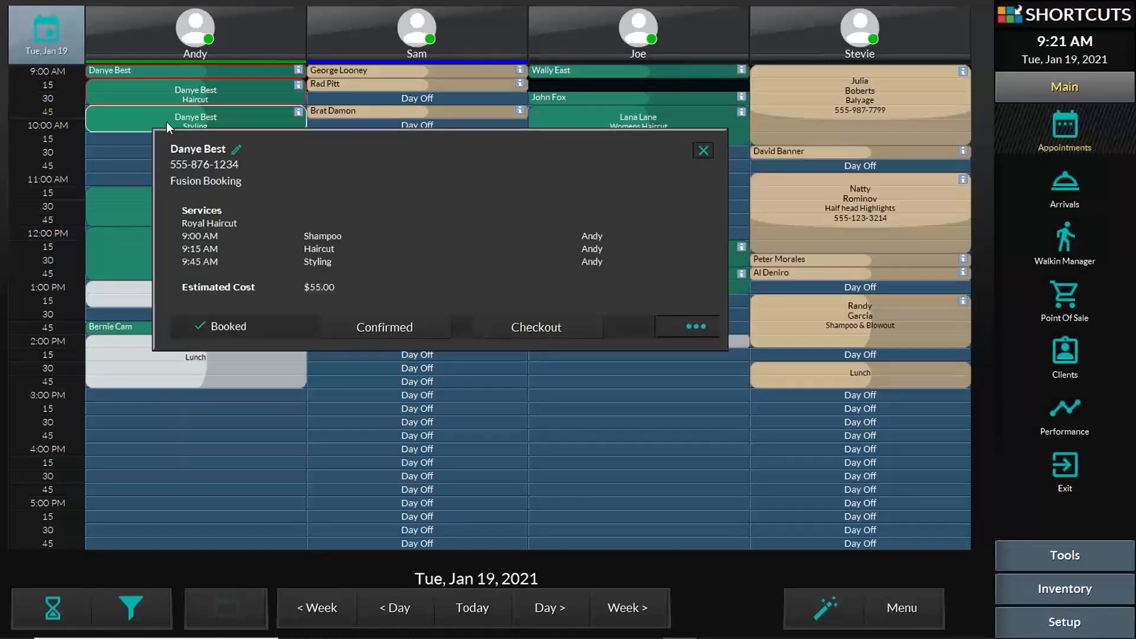
left_click(130, 244)
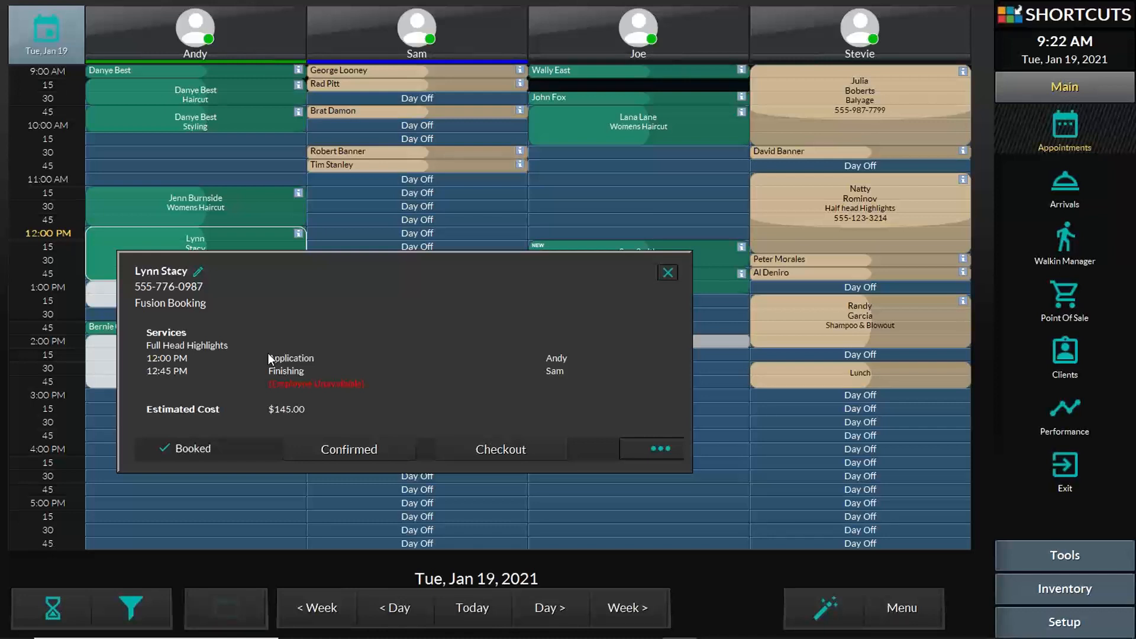
- Mark the 12:00 PM Full Head Highlights appointment Confirmed and reopen its details
left_click(367, 449)
left_click(170, 232)
left_click(169, 232)
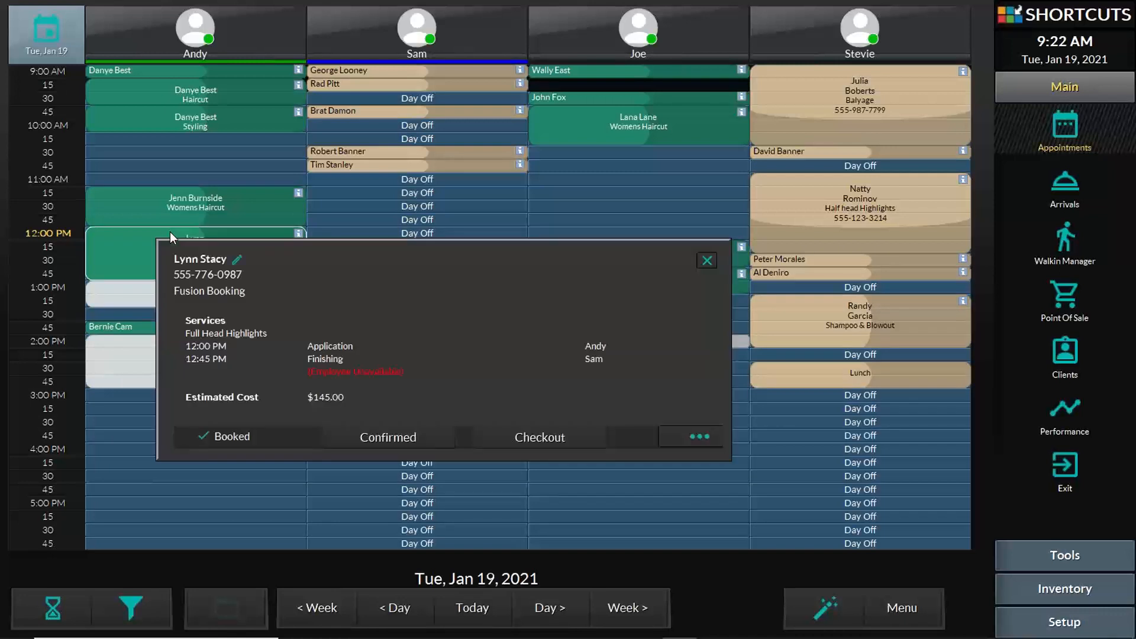
left_click(408, 439)
left_click(141, 252)
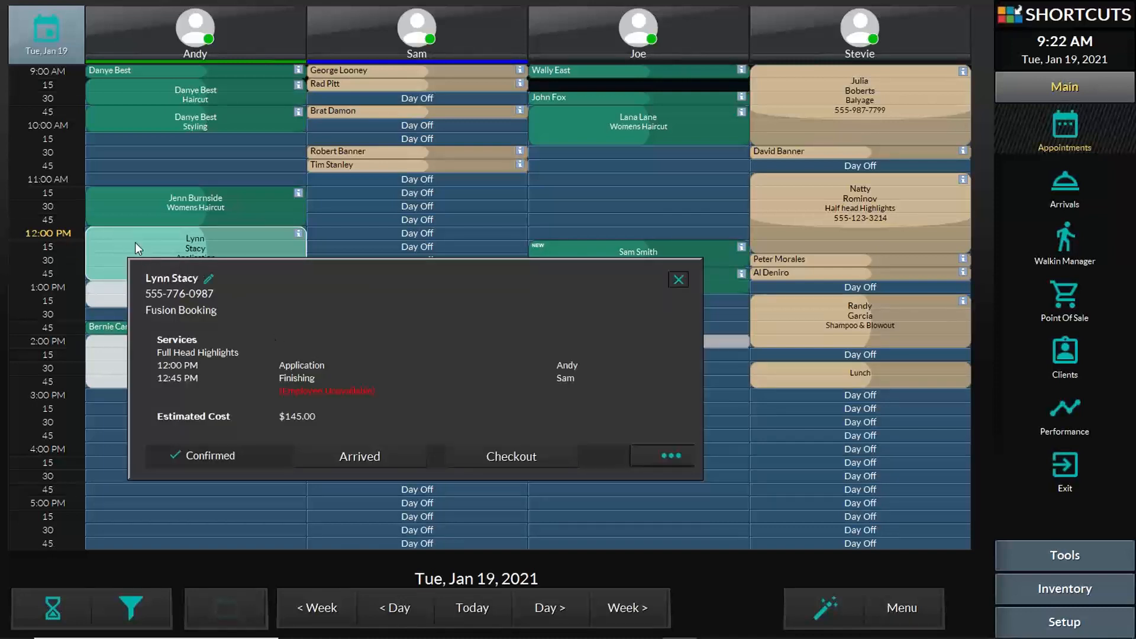
- Mark the 12:00 PM Full Head Highlights appointment Arrived and bring its details back up
left_click(135, 243)
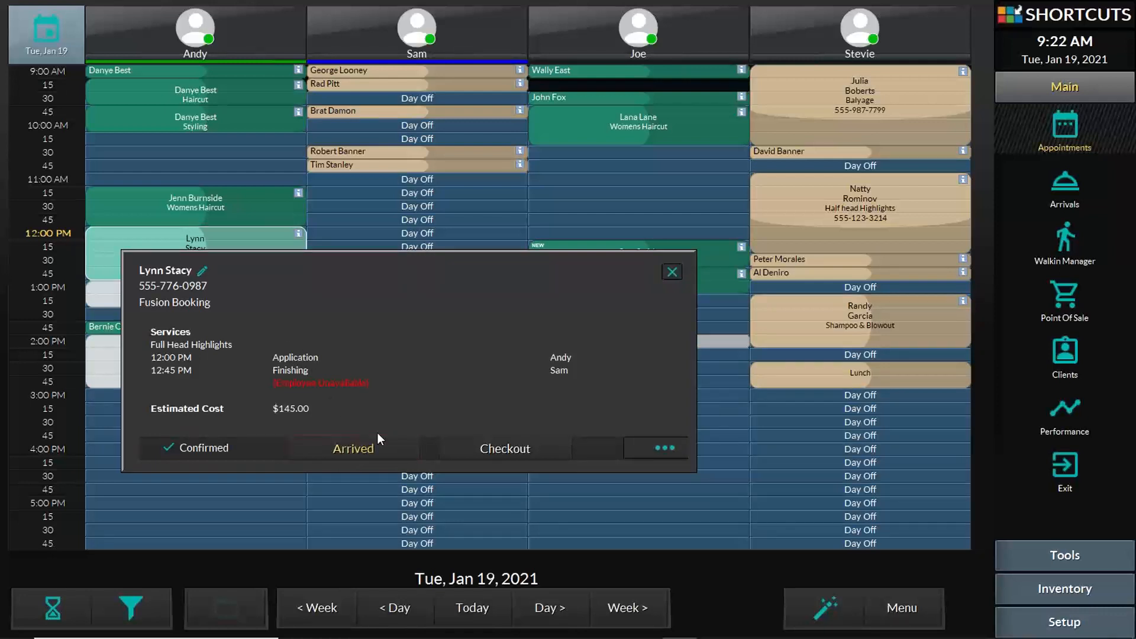
left_click(382, 450)
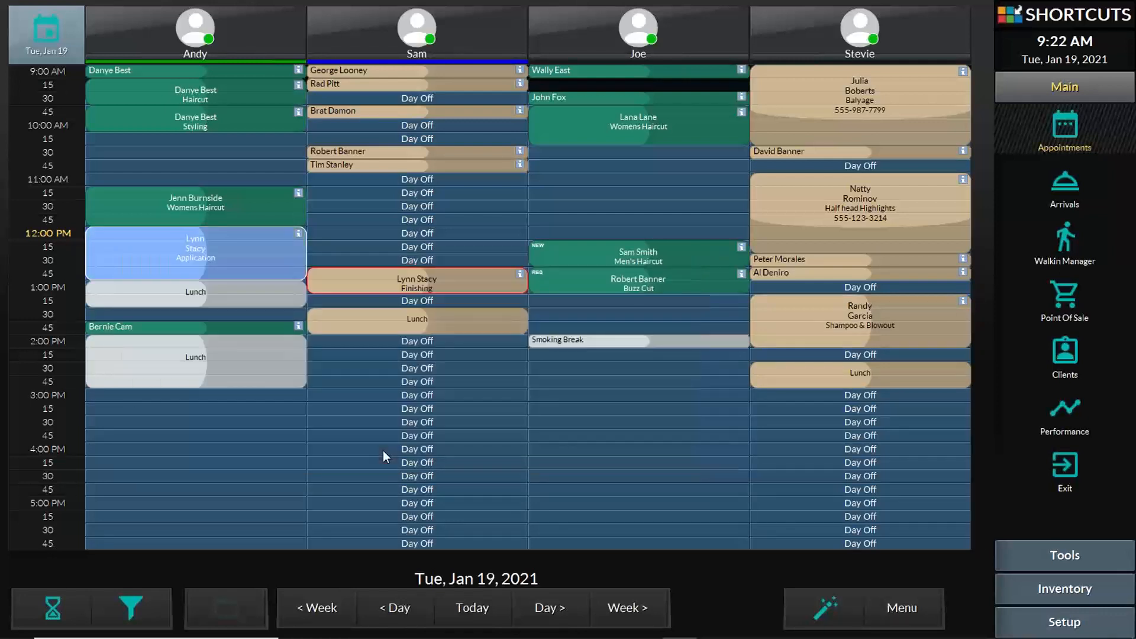
left_click(163, 252)
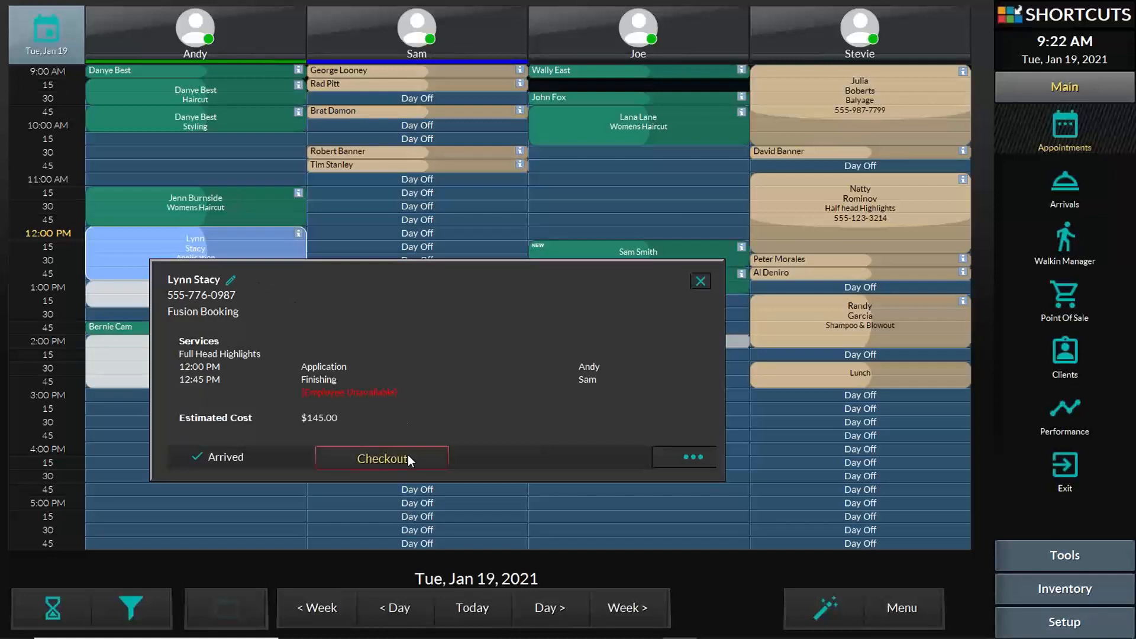
left_click(123, 250)
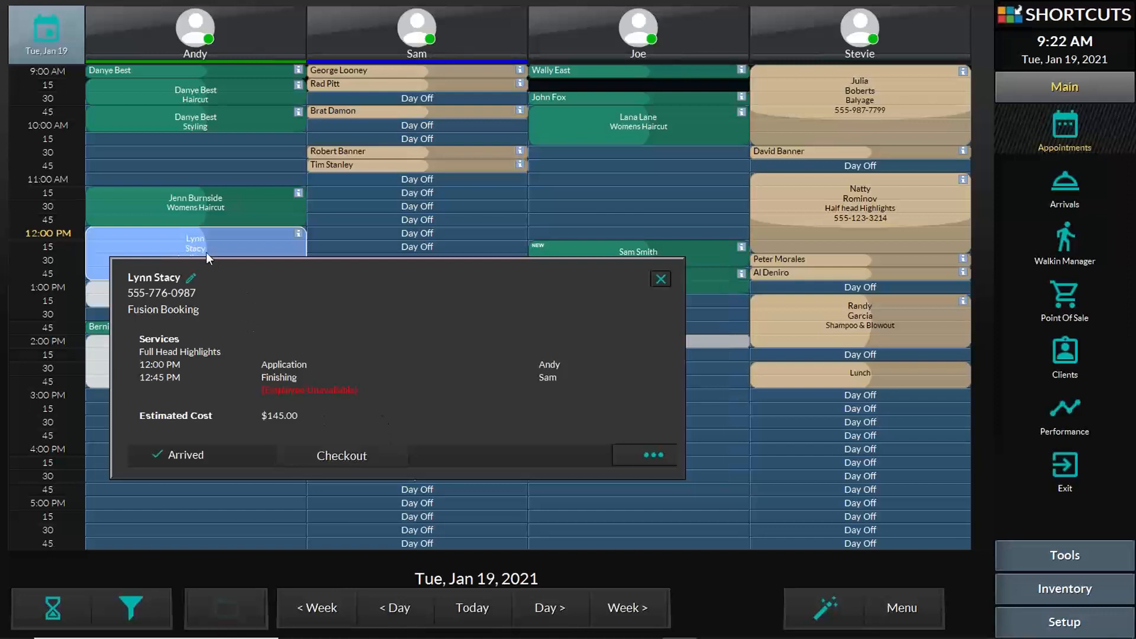
left_click(179, 239)
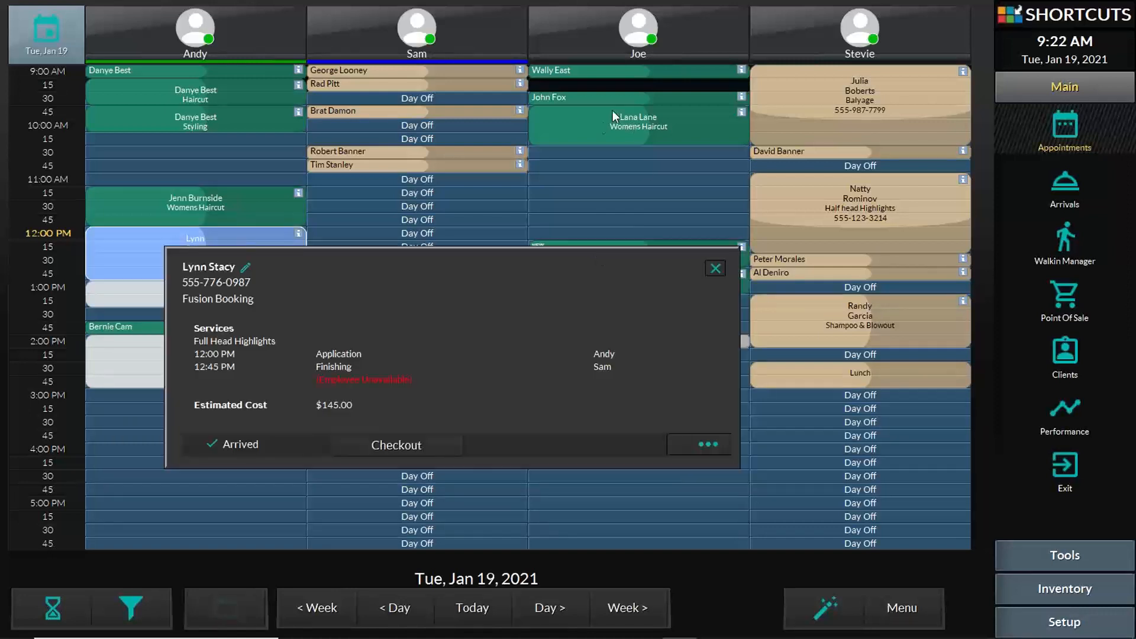
- Mark the 9:45 AM Womens Haircut appointment as Arrived and Confirmed
right_click(595, 124)
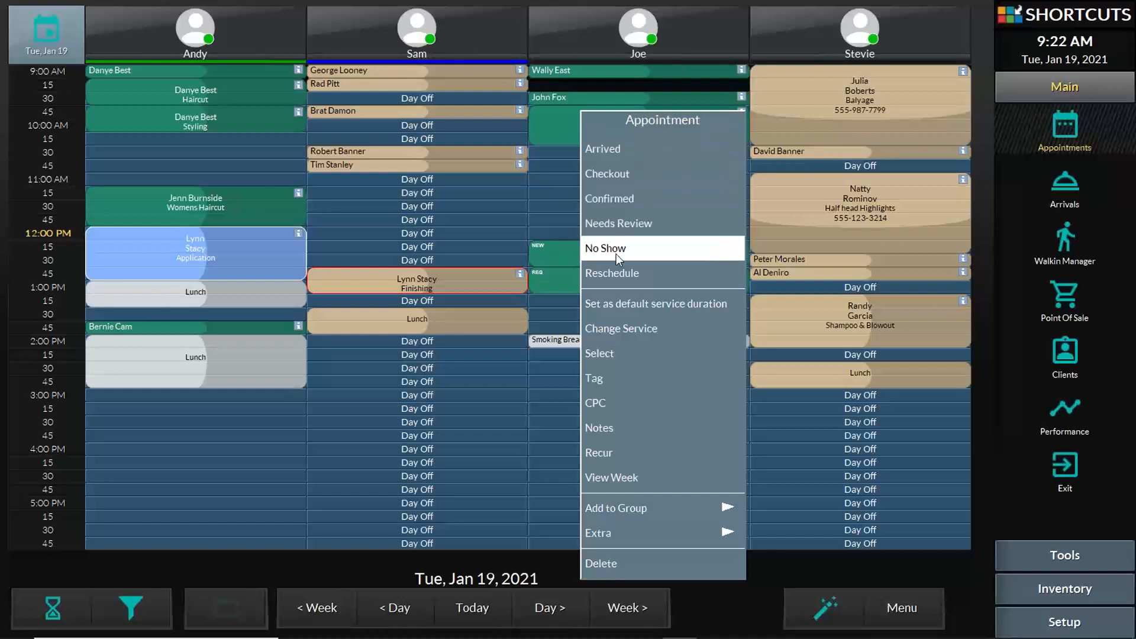
left_click(627, 152)
right_click(588, 126)
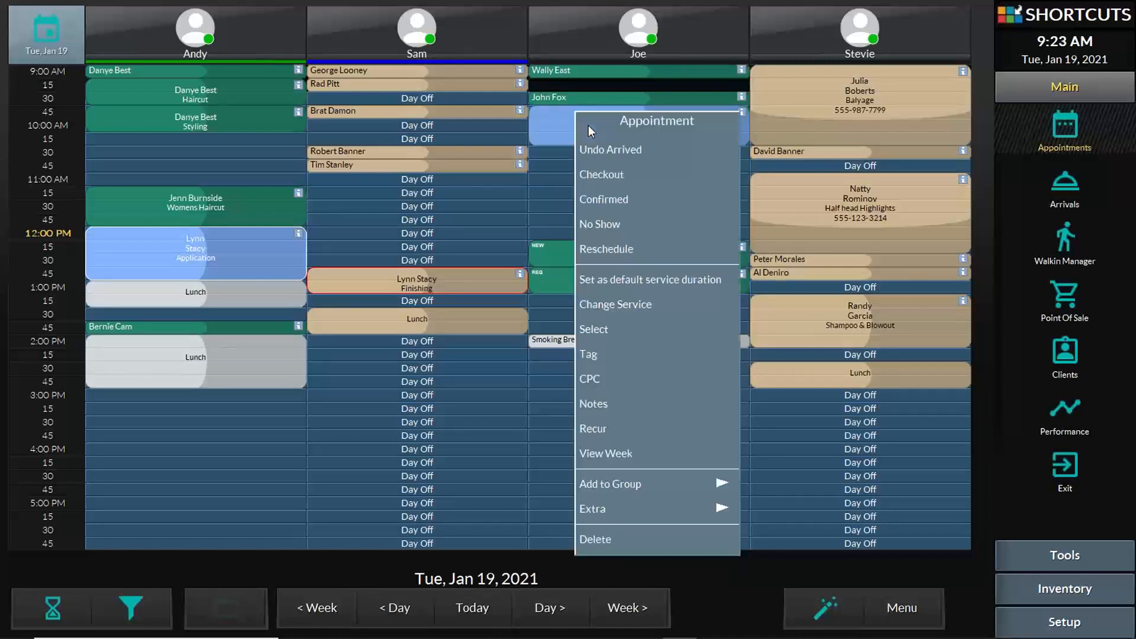
left_click(621, 200)
right_click(589, 131)
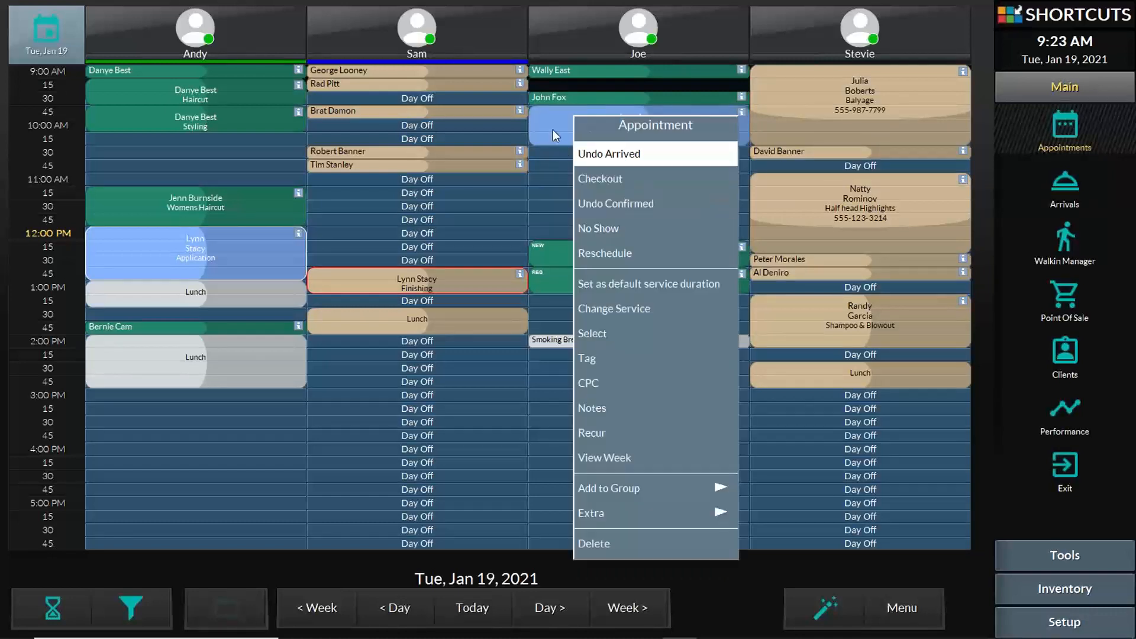
- Check the 12:00 PM Application appointment's extra actions, then open the 9:00 AM Royal Haircut details
left_click(222, 235)
left_click(221, 237)
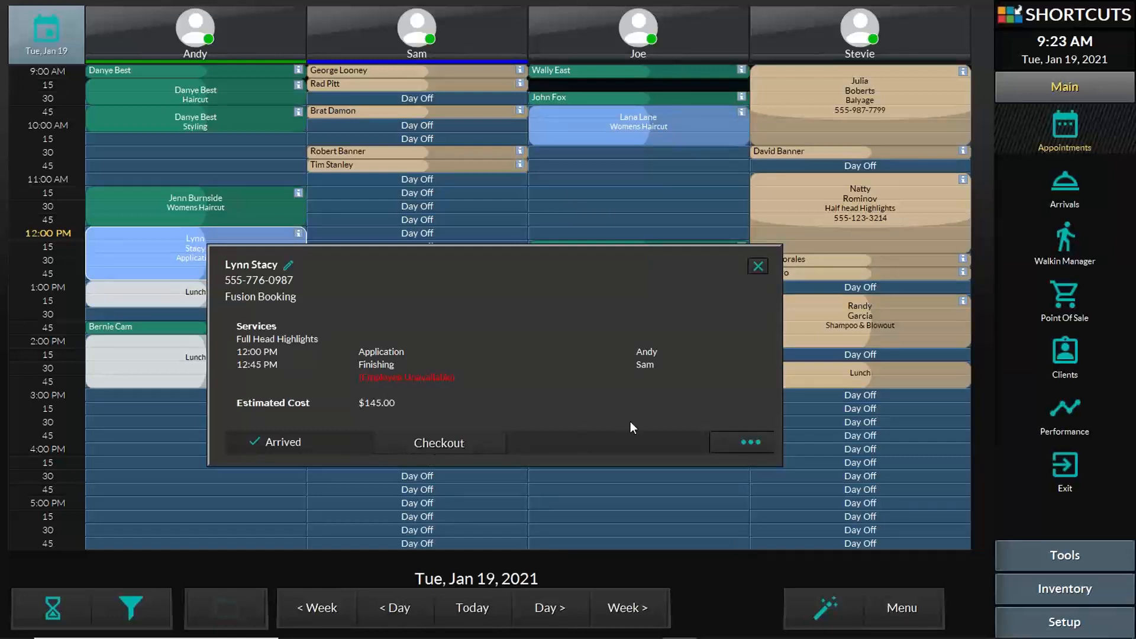
left_click(752, 442)
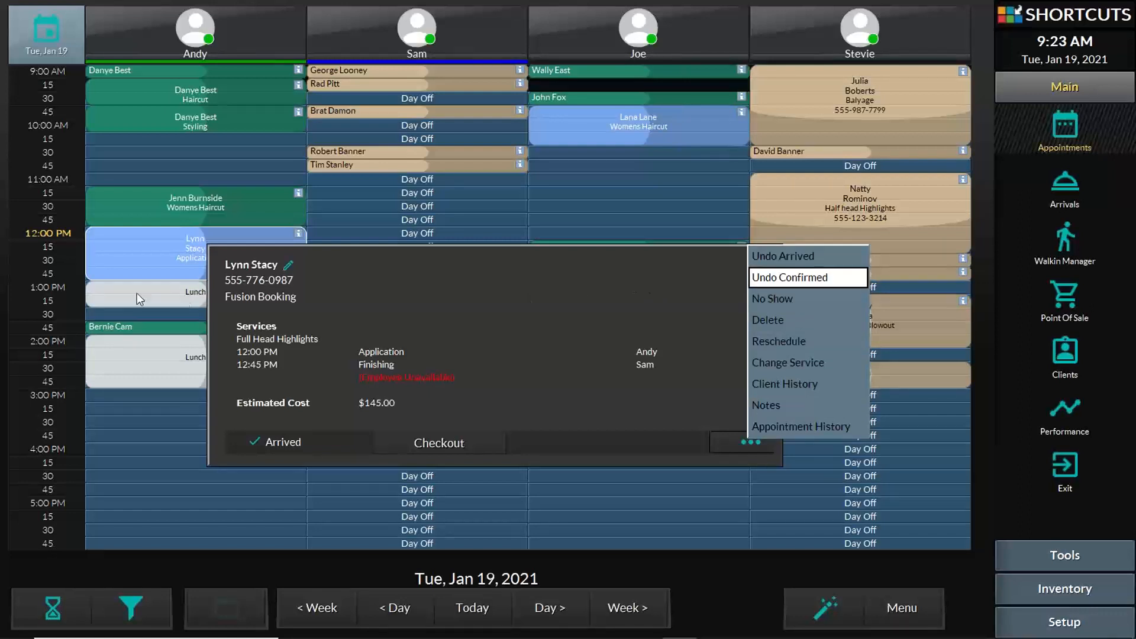
left_click(176, 260)
left_click(161, 245)
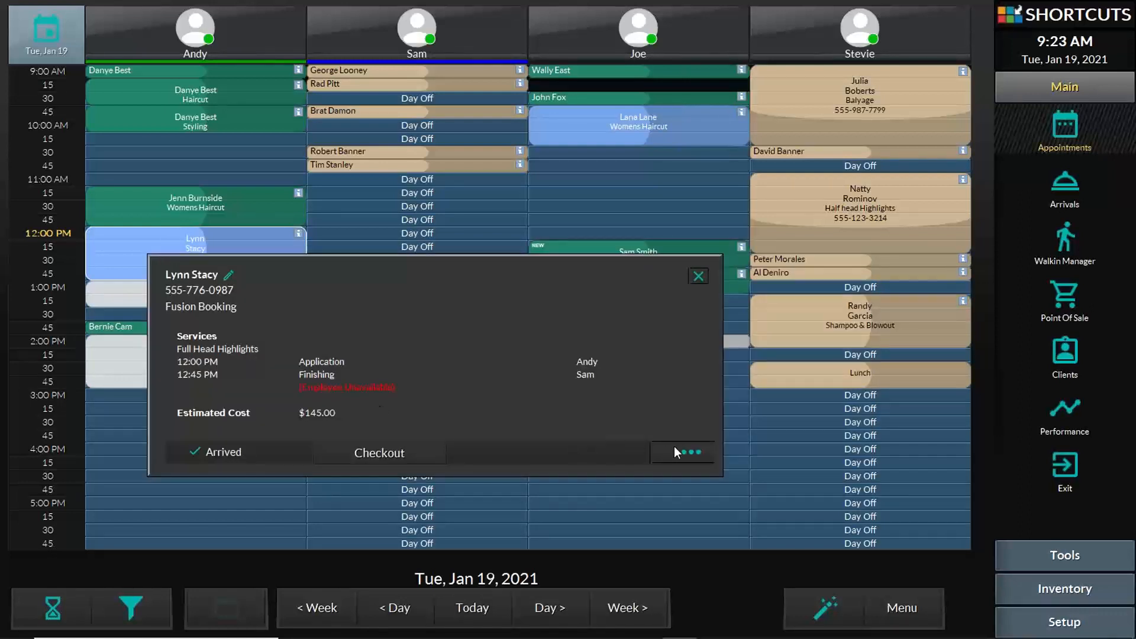
left_click(232, 119)
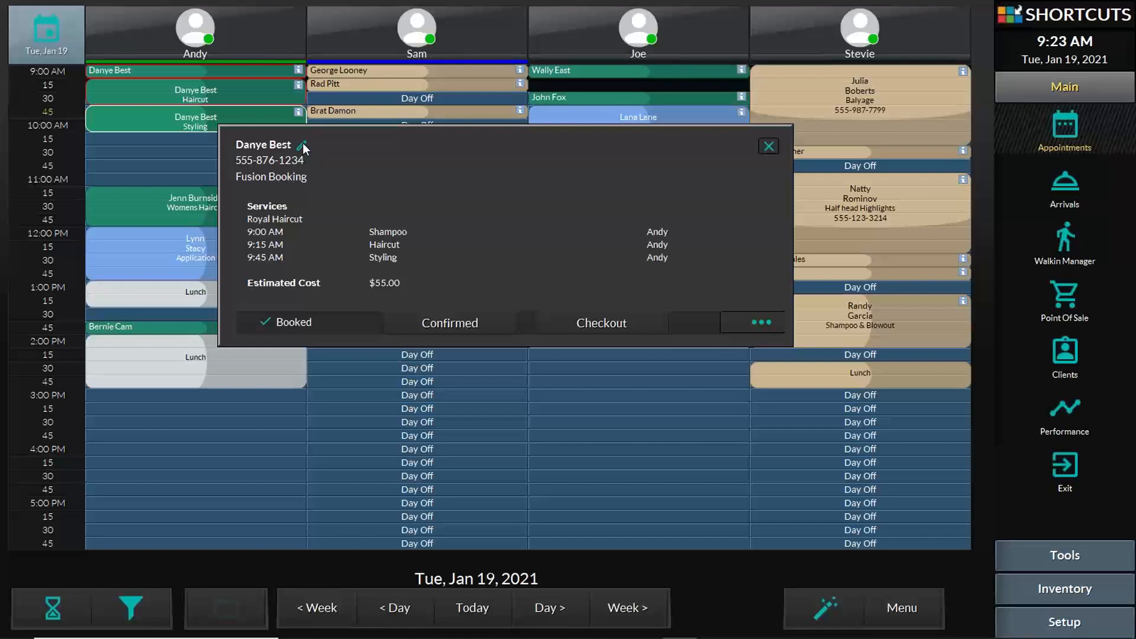
- View the Royal Haircut client's Extra Client Information, then close it and dismiss the database warning
left_click(302, 145)
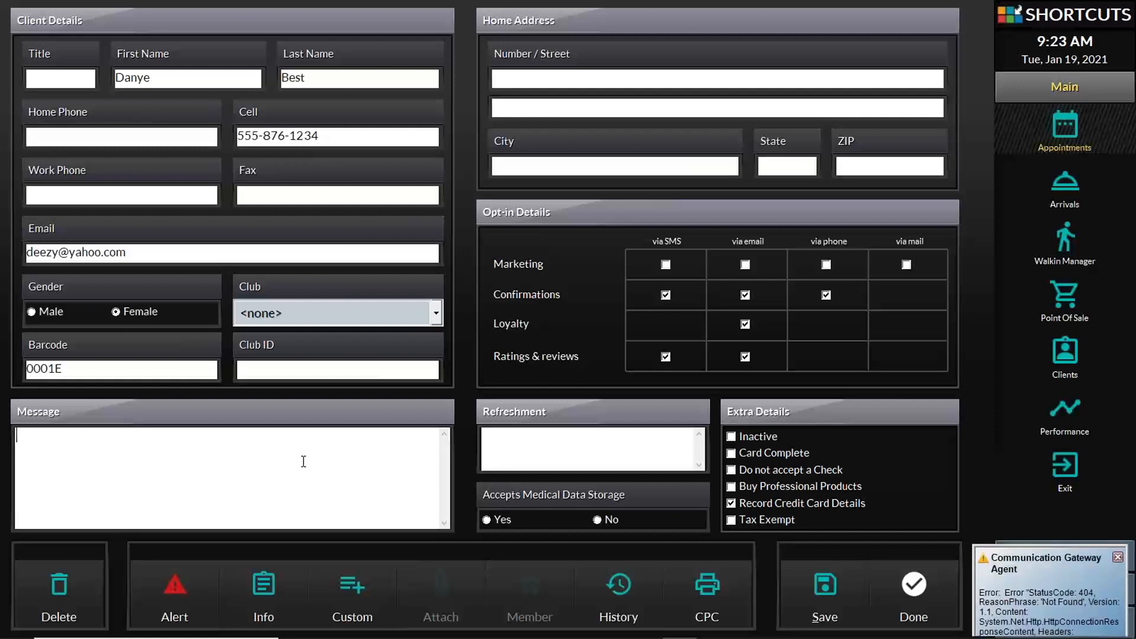
left_click(342, 523)
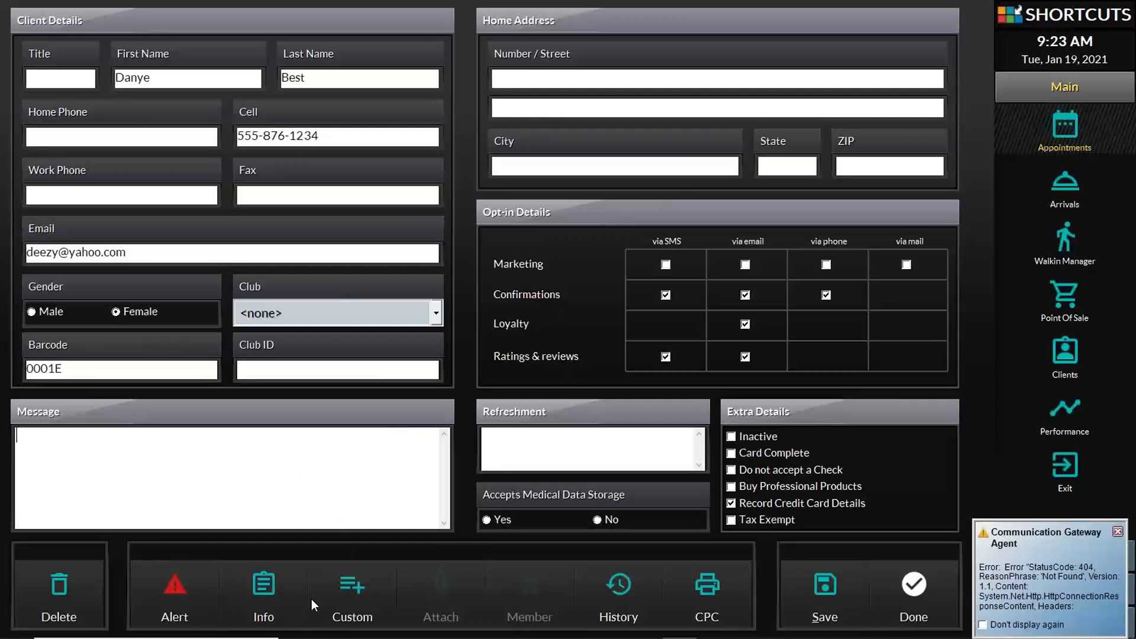
left_click(264, 595)
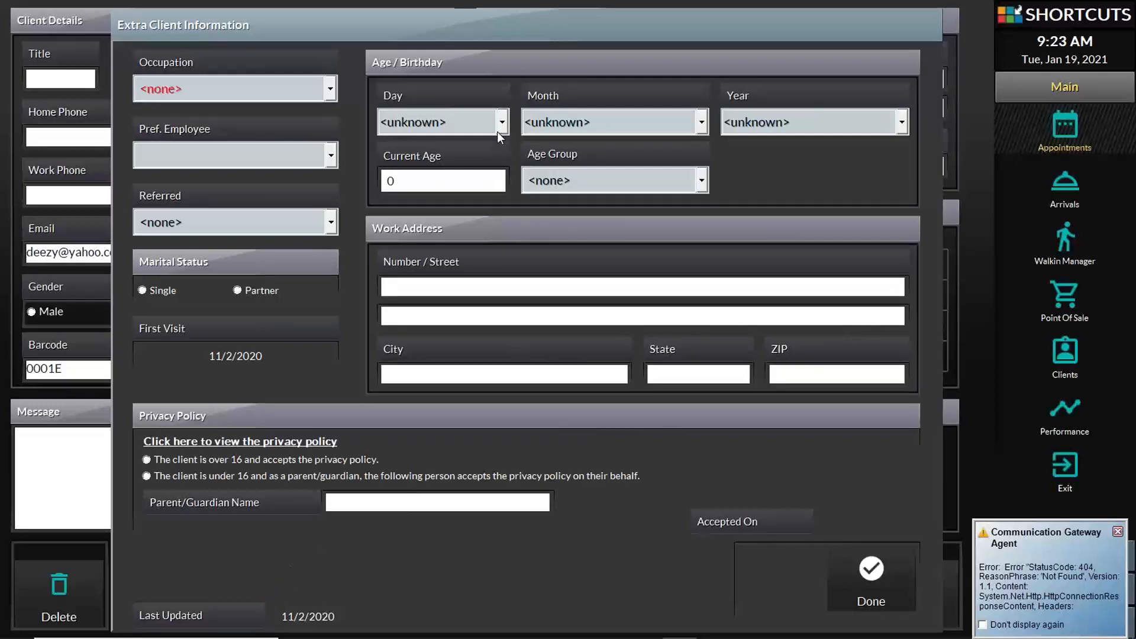
left_click(873, 571)
left_click(610, 373)
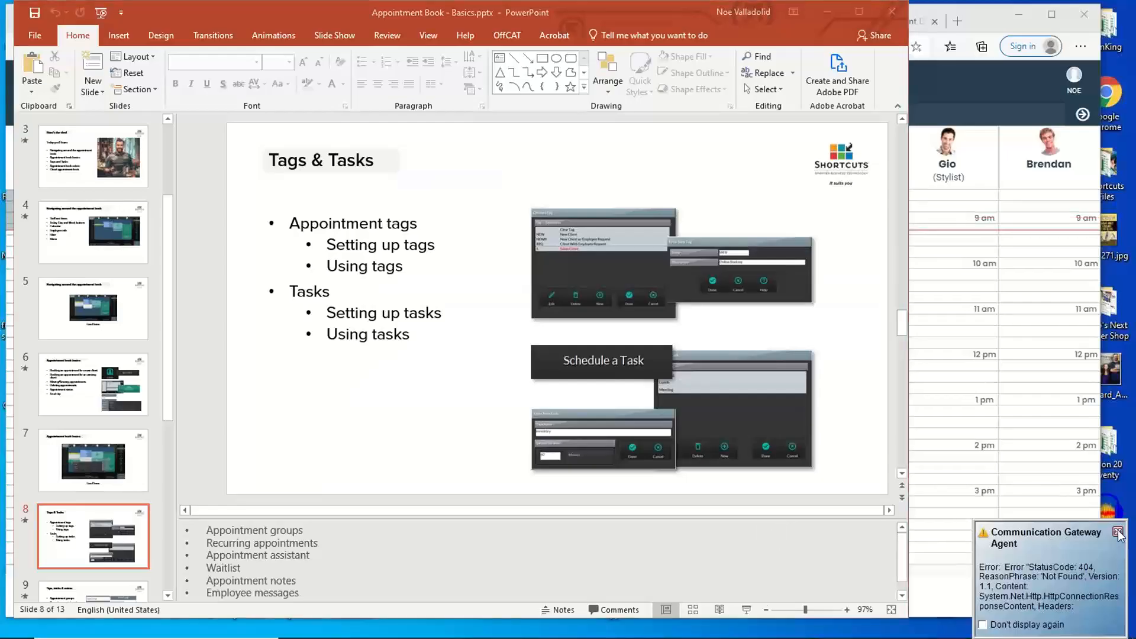
- Present the Tags & Tasks slide, revealing the Choose a Tag and Enter New Tag pictures and the Using tasks bullet
left_click(1118, 533)
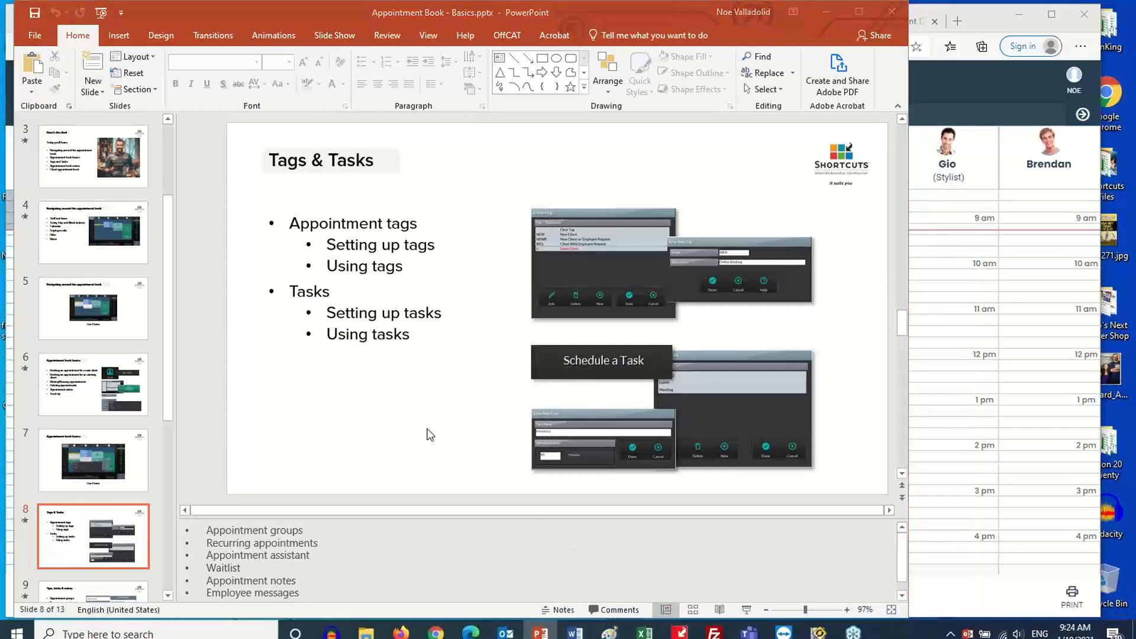
left_click(412, 423)
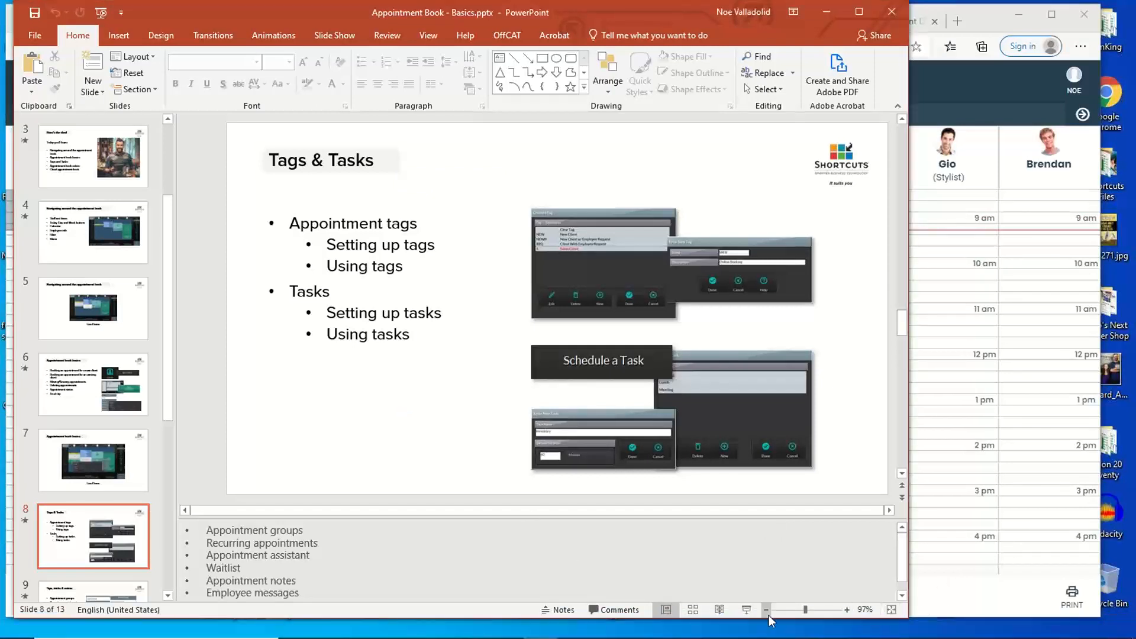
left_click(746, 609)
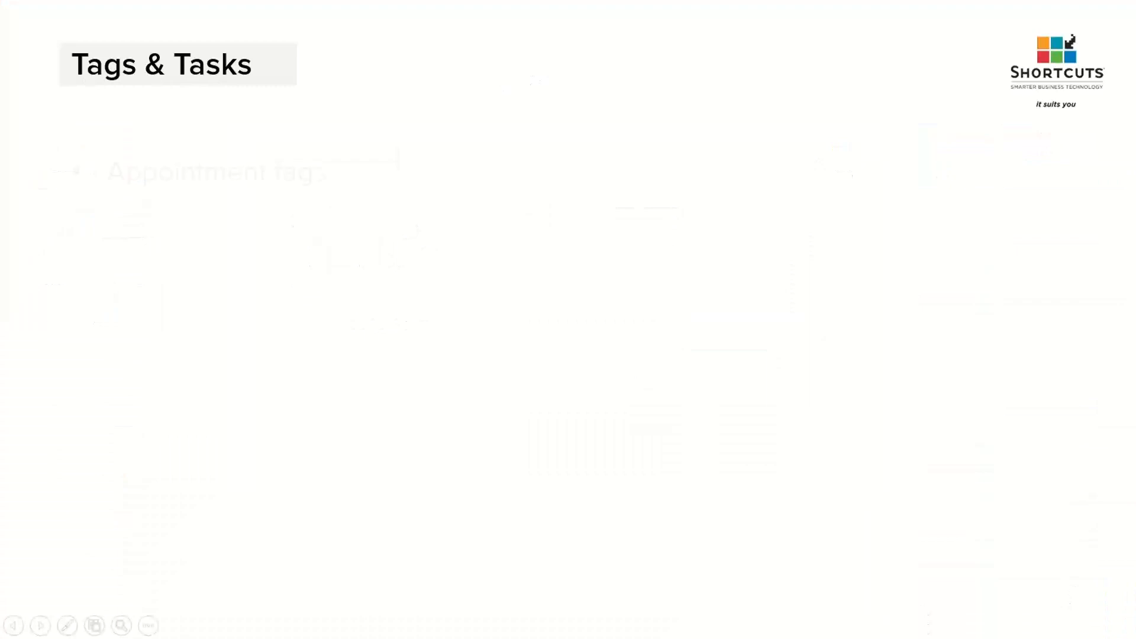
key("Right")
key("Right")
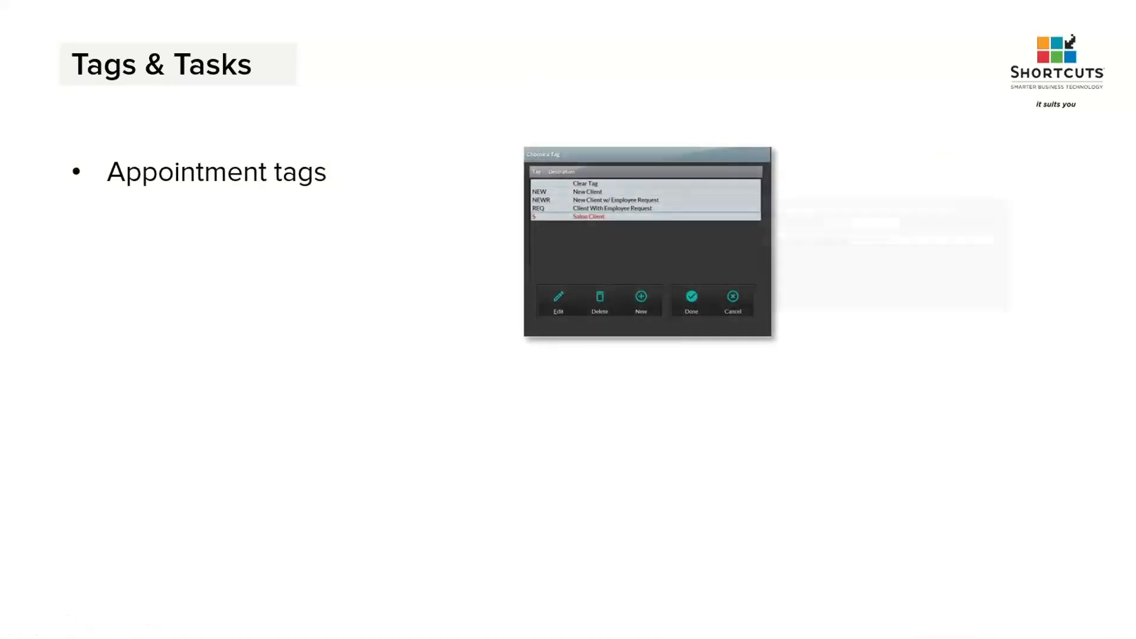
key("Right")
key("Right")
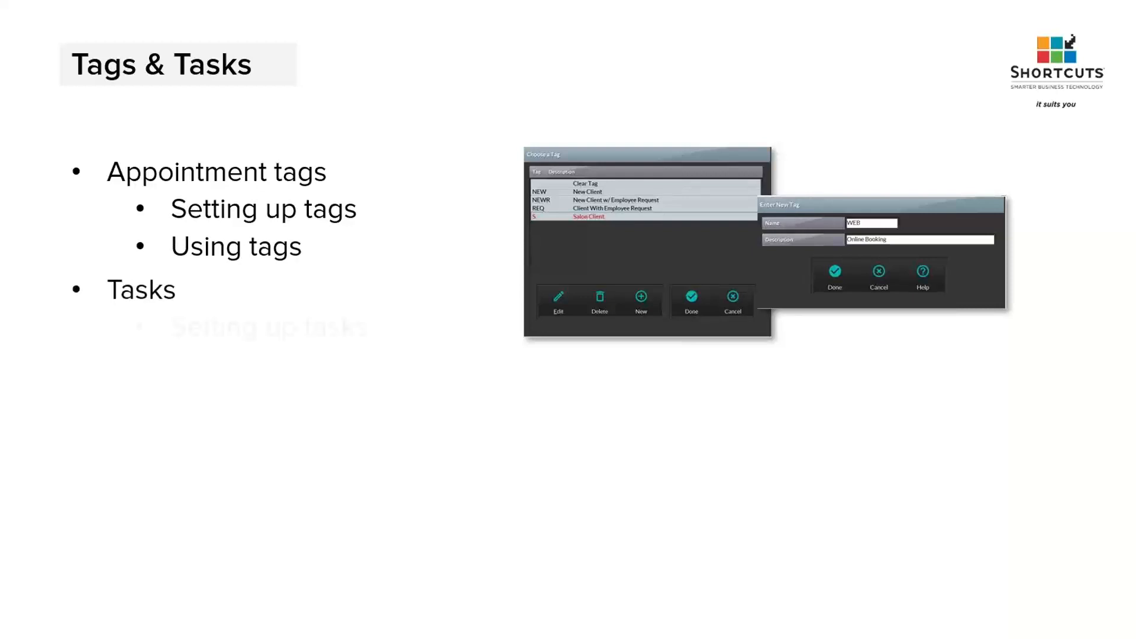
key("Right")
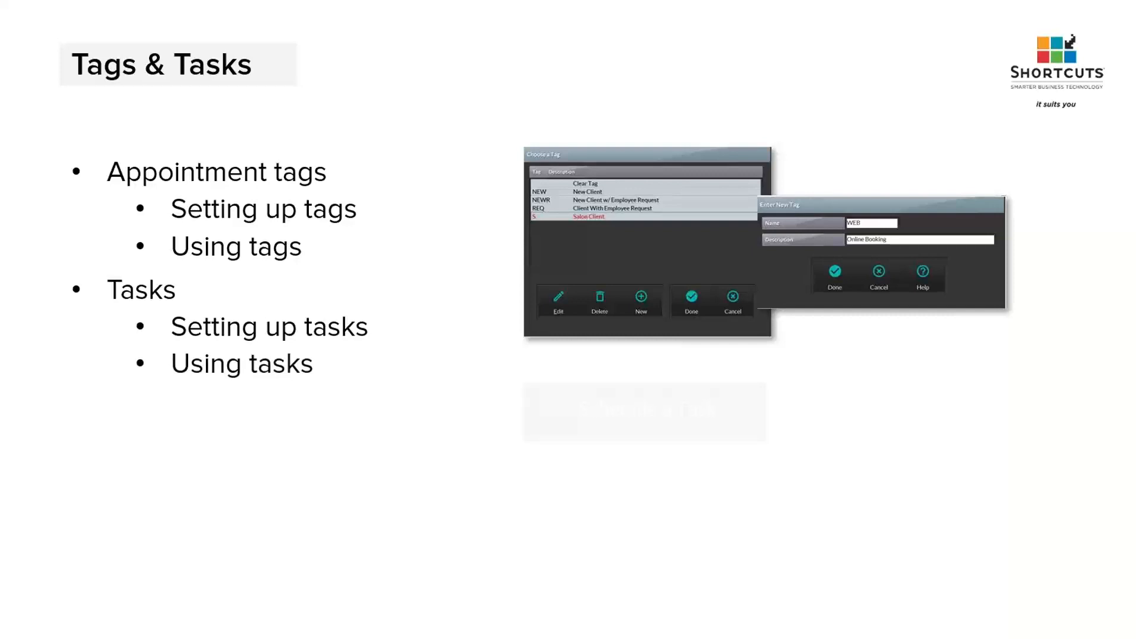